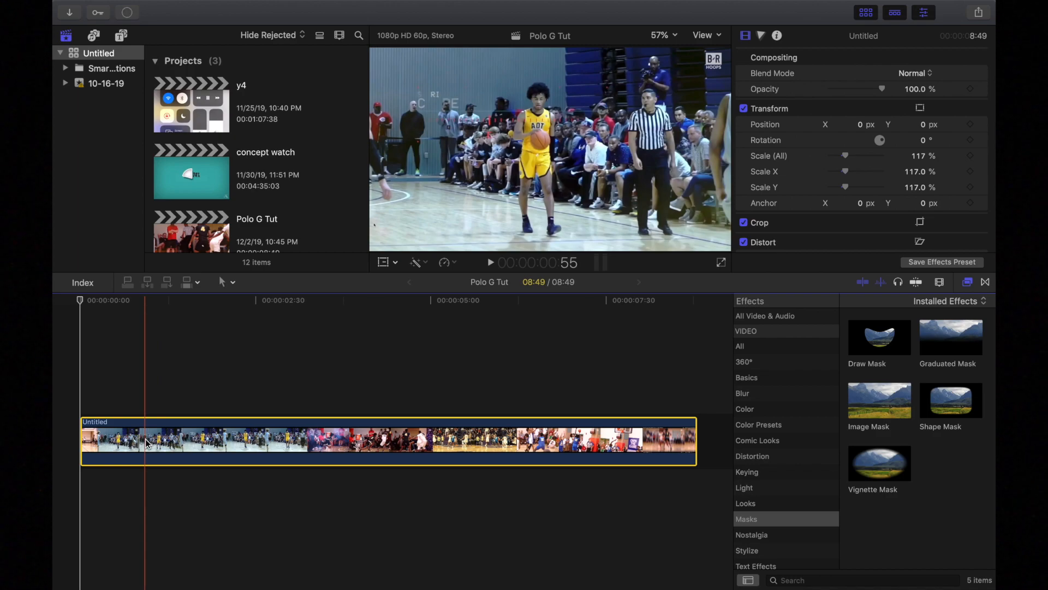
# Split the timeline clip at frame 56 and again one frame further on, isolating a one-frame clip
pyautogui.click(146, 443)
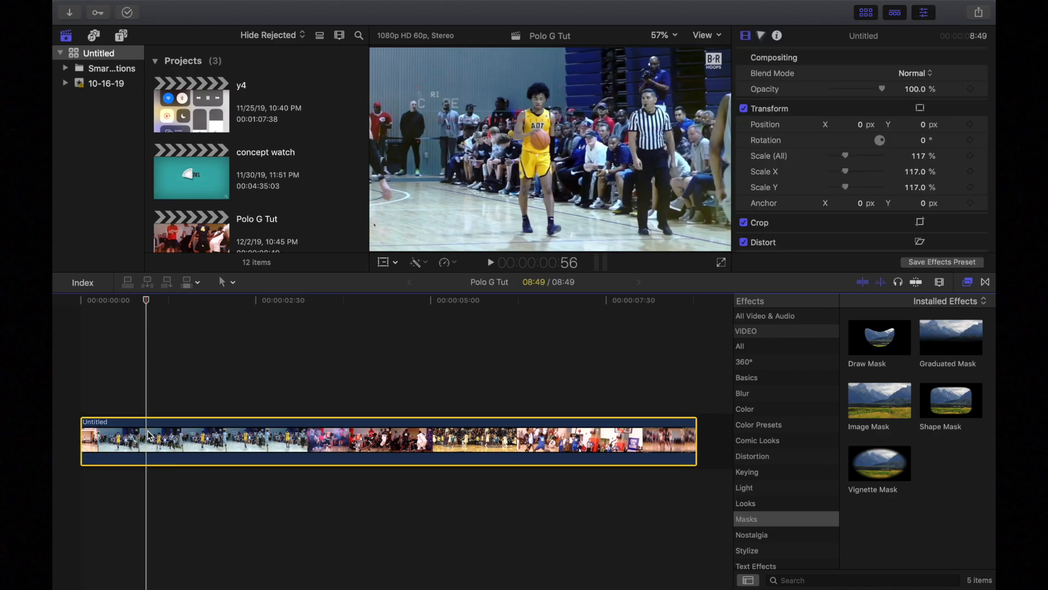
pyautogui.press('super+b')
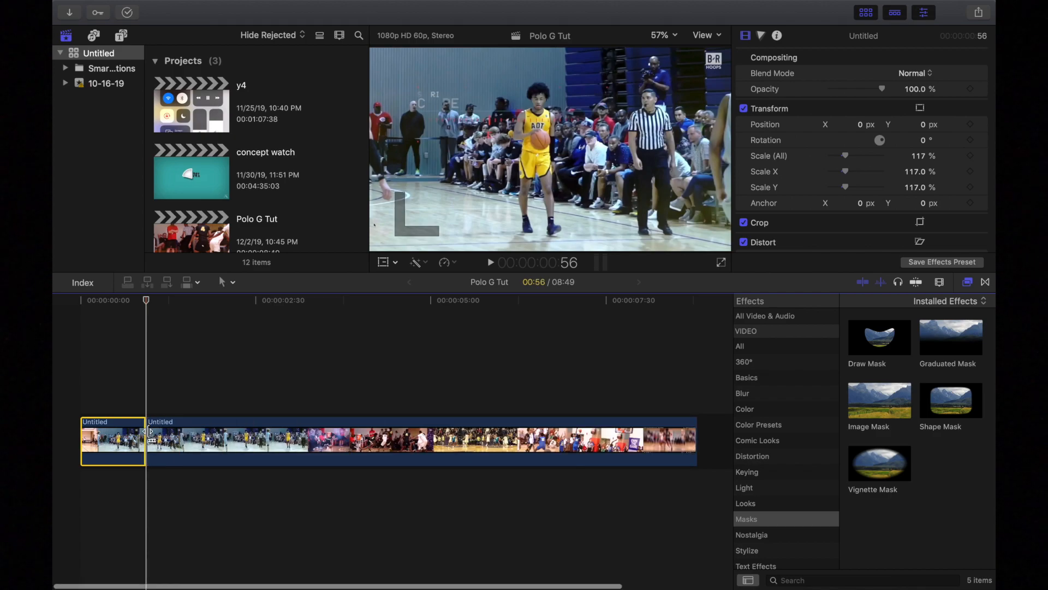
pyautogui.press('super+equal')
pyautogui.press('super+equal')
pyautogui.press('super+equal')
pyautogui.press('super+equal')
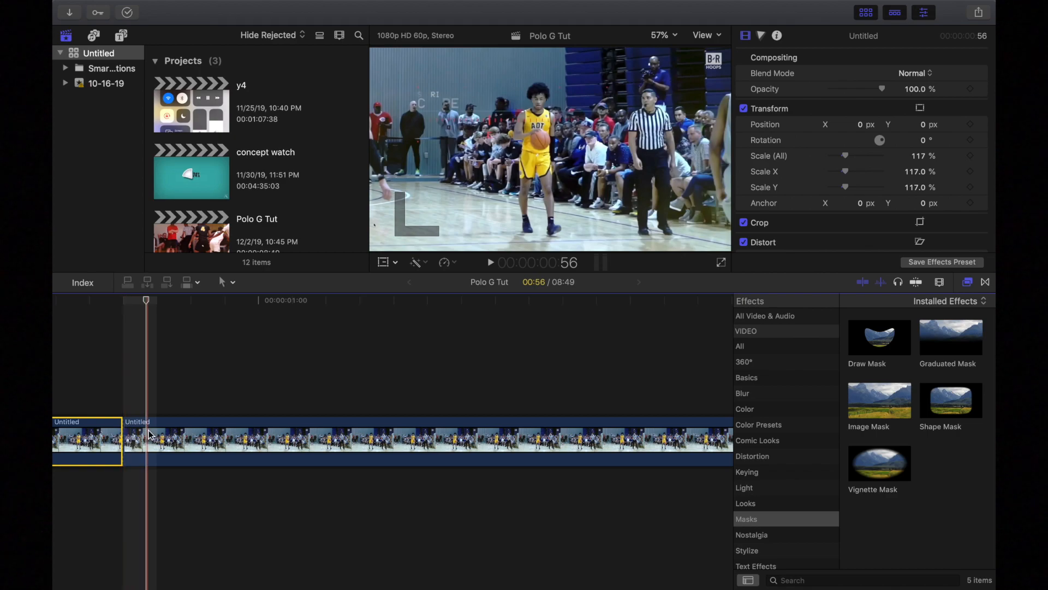
pyautogui.click(128, 434)
pyautogui.press('Right')
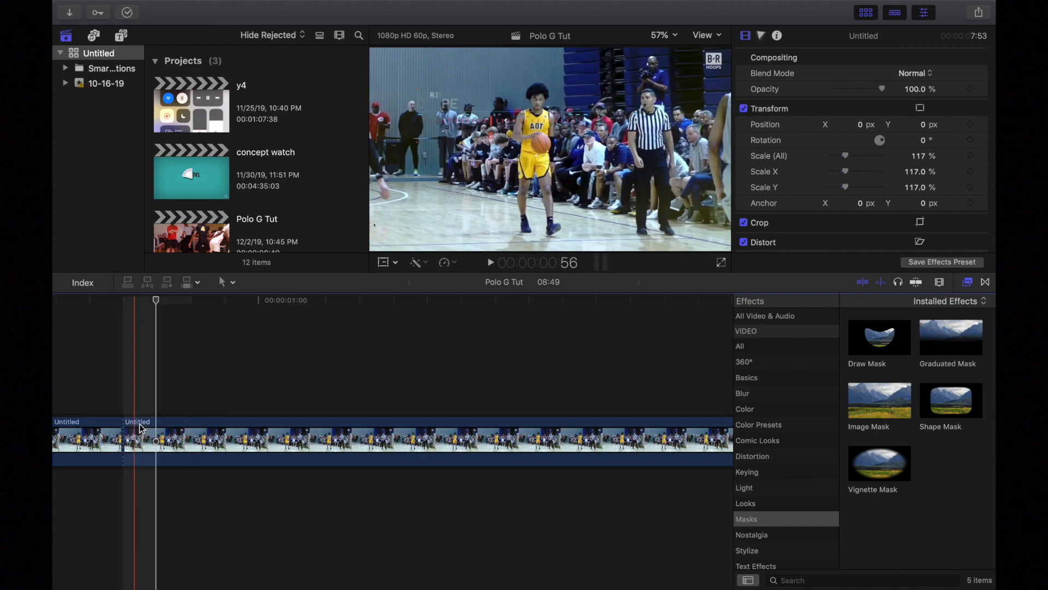
pyautogui.click(157, 431)
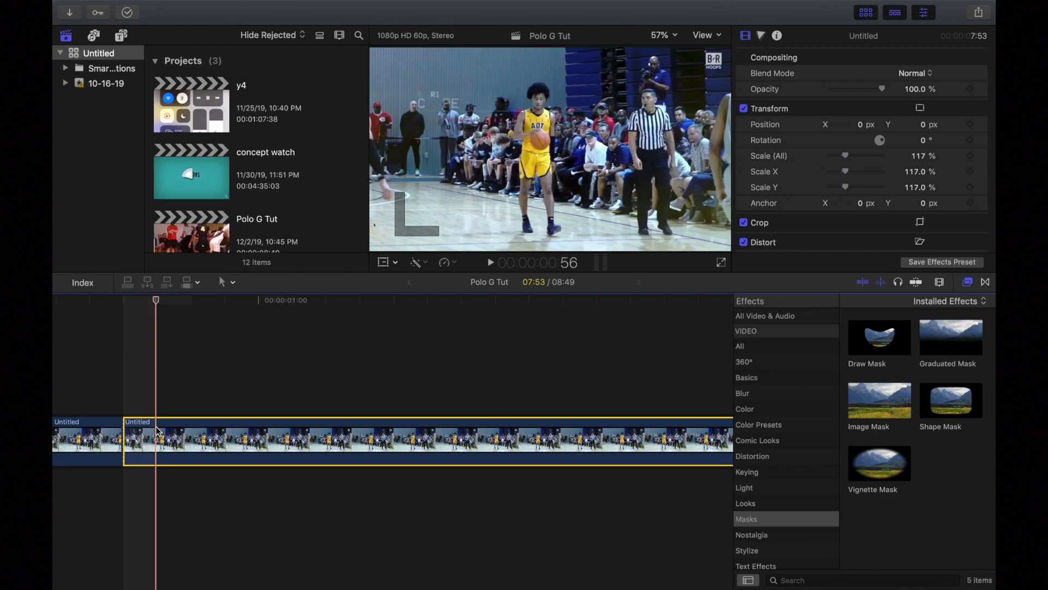
pyautogui.press('Right')
pyautogui.press('super+b')
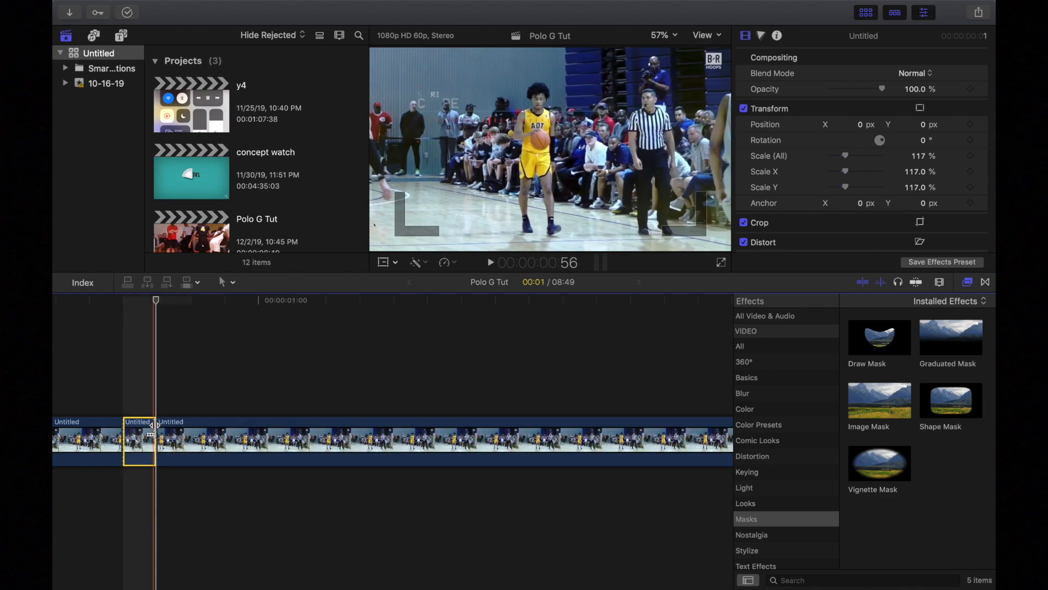
# Split the remaining footage at each of the following frames to make nine more consecutive one-frame clips
pyautogui.press('Right')
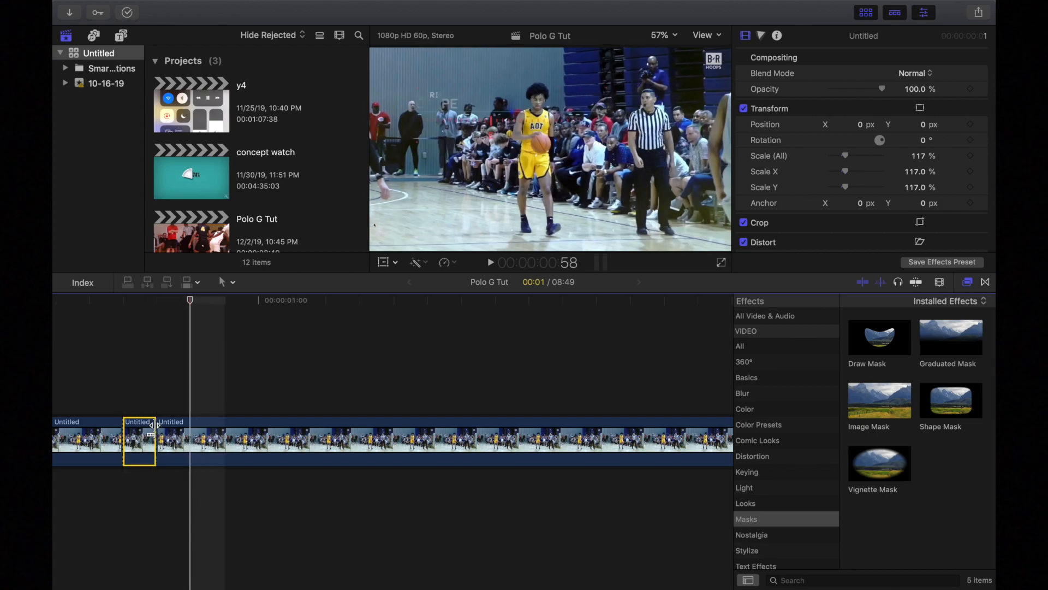
pyautogui.click(192, 432)
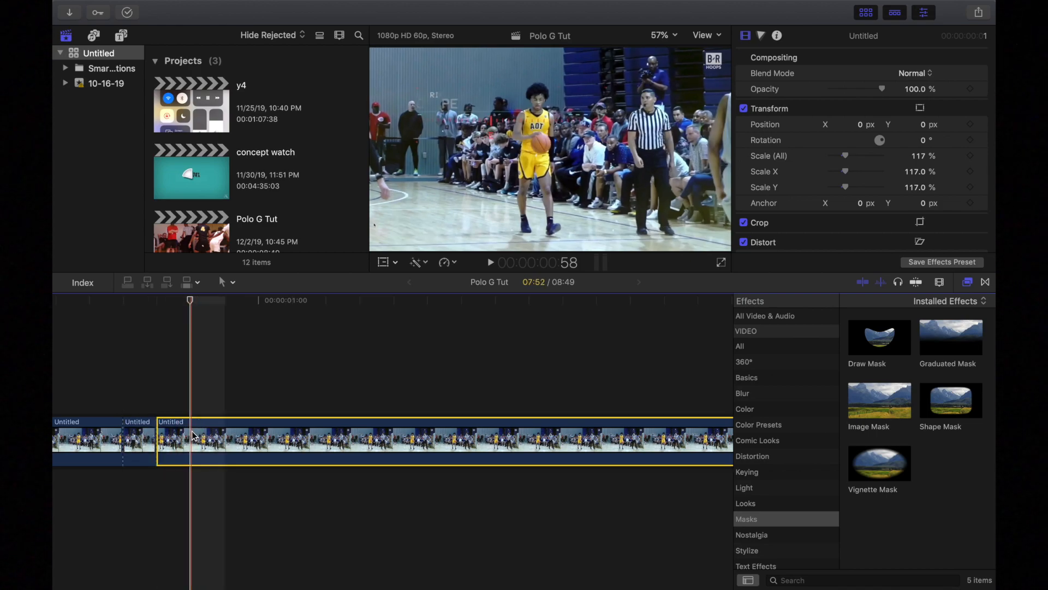
pyautogui.press('super+b')
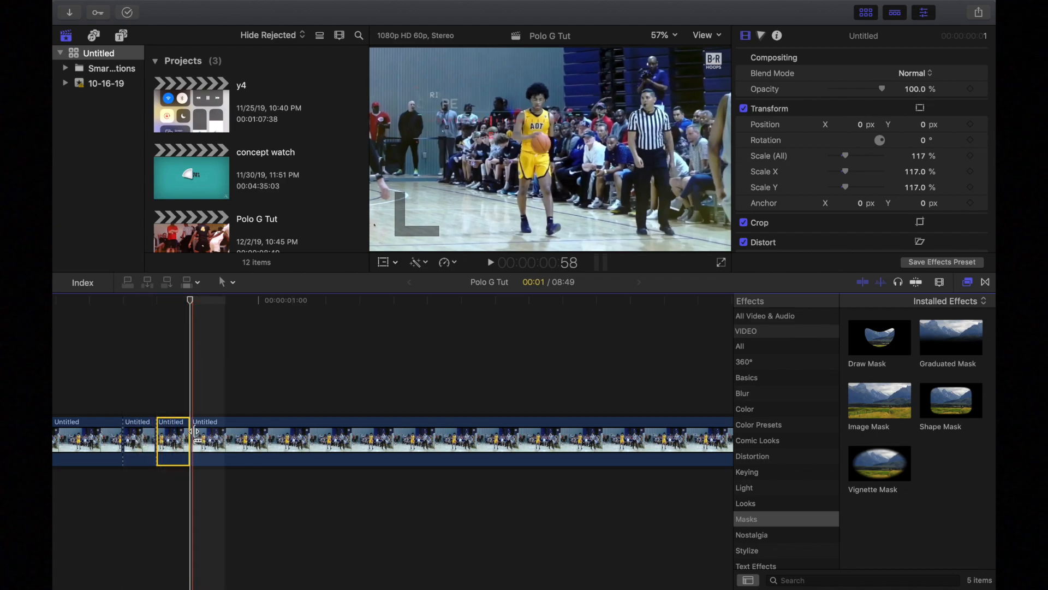
pyautogui.click(226, 439)
pyautogui.press('super+b')
pyautogui.click(259, 439)
pyautogui.press('super+b')
pyautogui.click(294, 440)
pyautogui.press('super+b')
pyautogui.click(324, 442)
pyautogui.press('super+b')
pyautogui.click(359, 439)
pyautogui.press('super+b')
pyautogui.click(393, 440)
pyautogui.press('super+b')
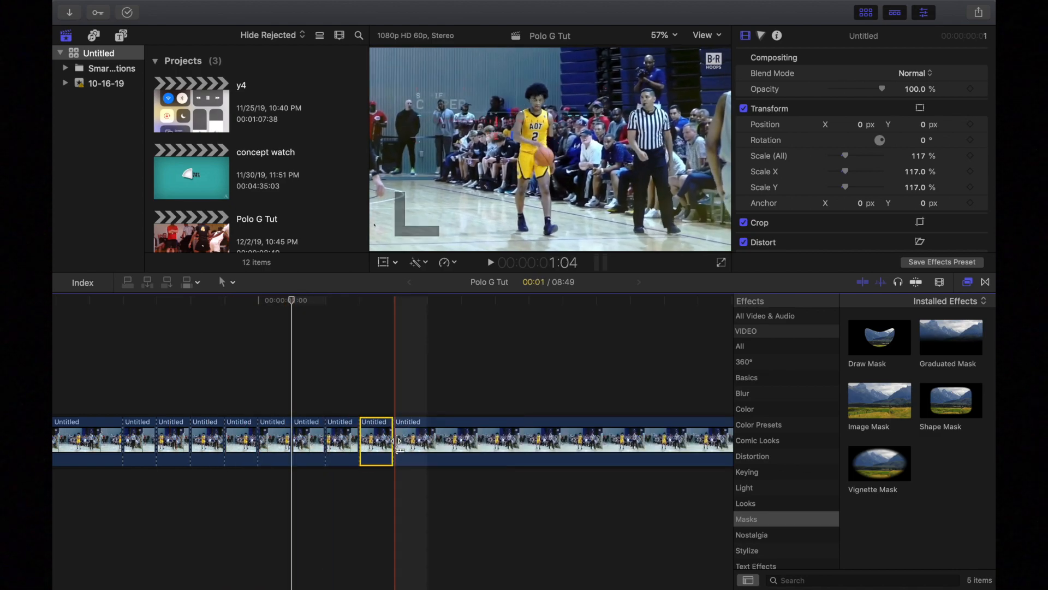
pyautogui.click(430, 440)
pyautogui.press('super+b')
pyautogui.click(460, 440)
pyautogui.press('super+b')
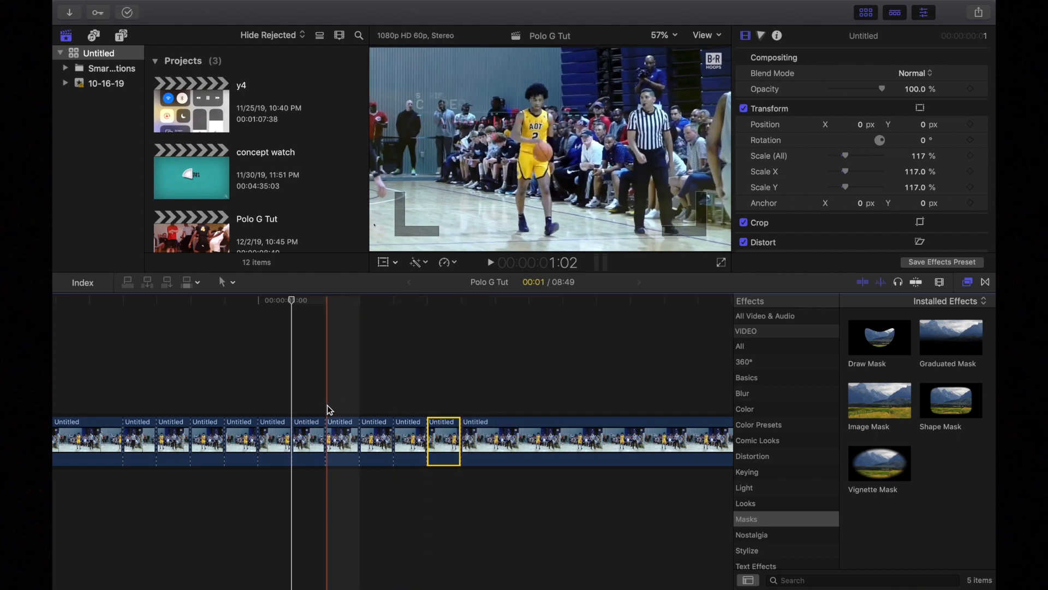
# Duplicate all ten one-frame clips onto a connected layer directly above their originals
pyautogui.hscroll(-5, 216, 409)
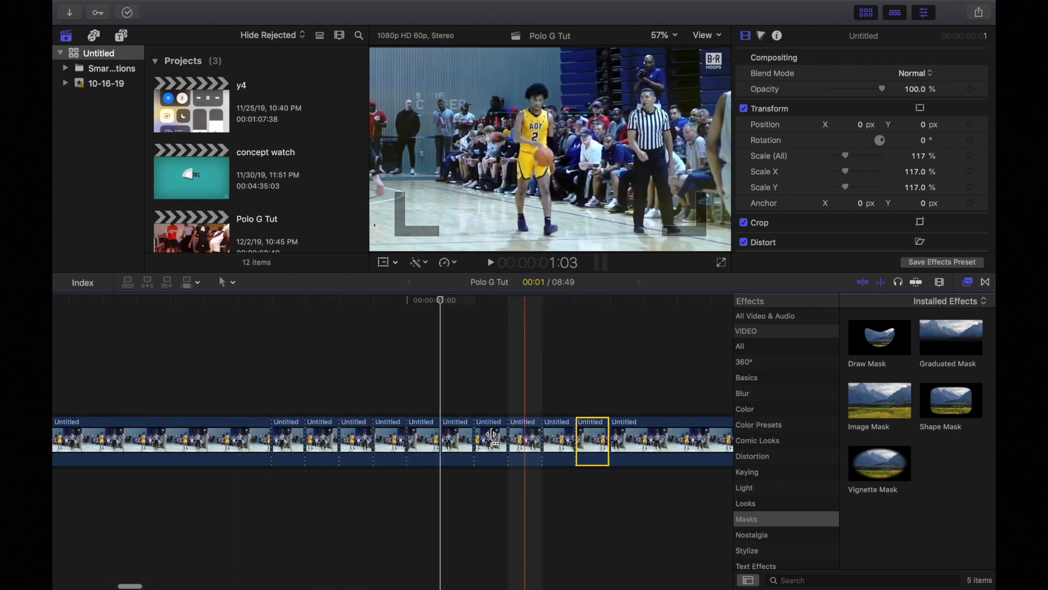
pyautogui.click(292, 448)
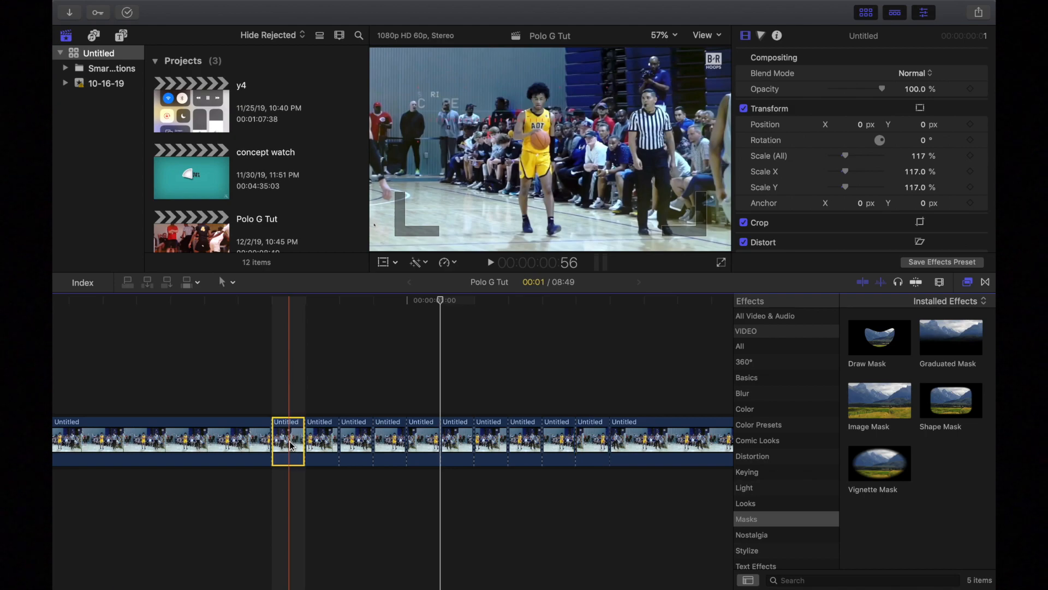
pyautogui.moveTo(290, 441); pyautogui.dragTo(293, 390)
pyautogui.moveTo(319, 429); pyautogui.dragTo(323, 386)
pyautogui.moveTo(364, 441); pyautogui.dragTo(357, 384)
pyautogui.moveTo(395, 436); pyautogui.dragTo(394, 373)
pyautogui.moveTo(430, 438); pyautogui.dragTo(601, 377)
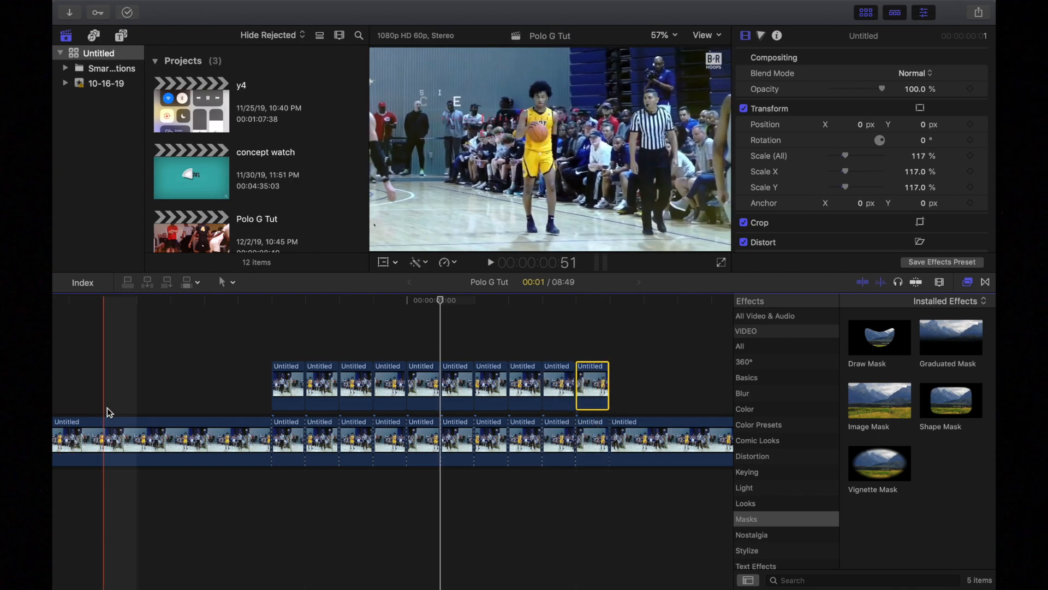
# Apply the Draw Mask effect to the first duplicated one-frame clip with the playhead on it
pyautogui.click(289, 385)
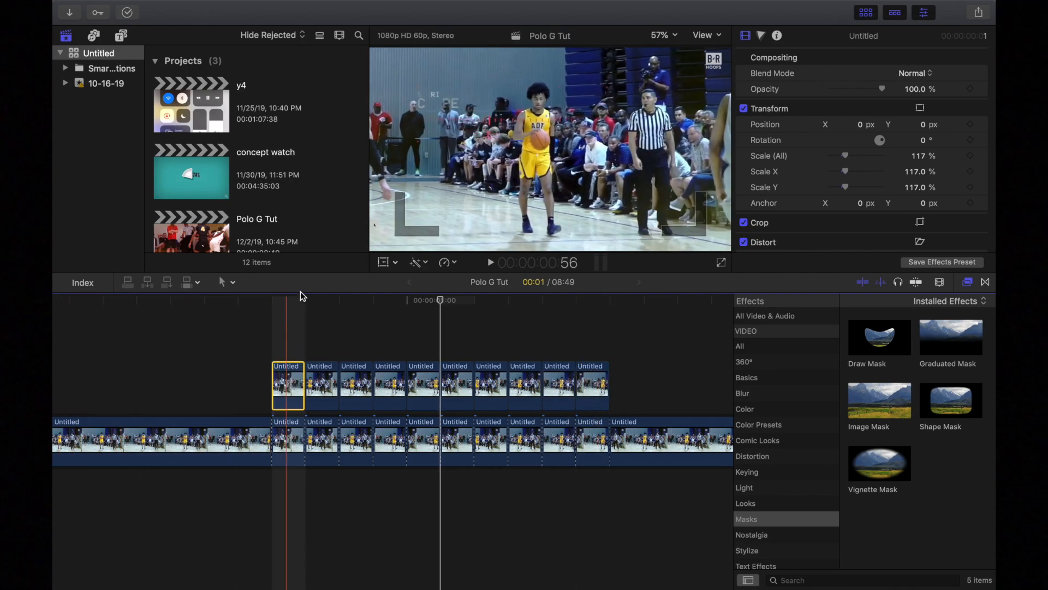
pyautogui.click(290, 300)
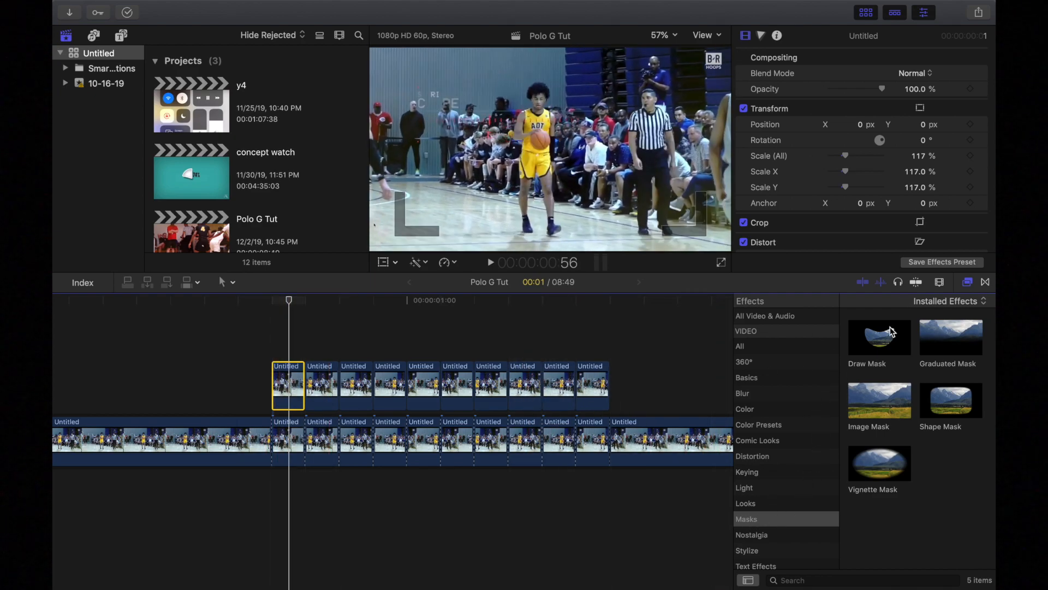
pyautogui.click(878, 344)
pyautogui.moveTo(878, 343)
pyautogui.mouseDown()
pyautogui.moveTo(463, 328)
pyautogui.moveTo(283, 368)
pyautogui.moveTo(279, 389)
pyautogui.mouseUp()
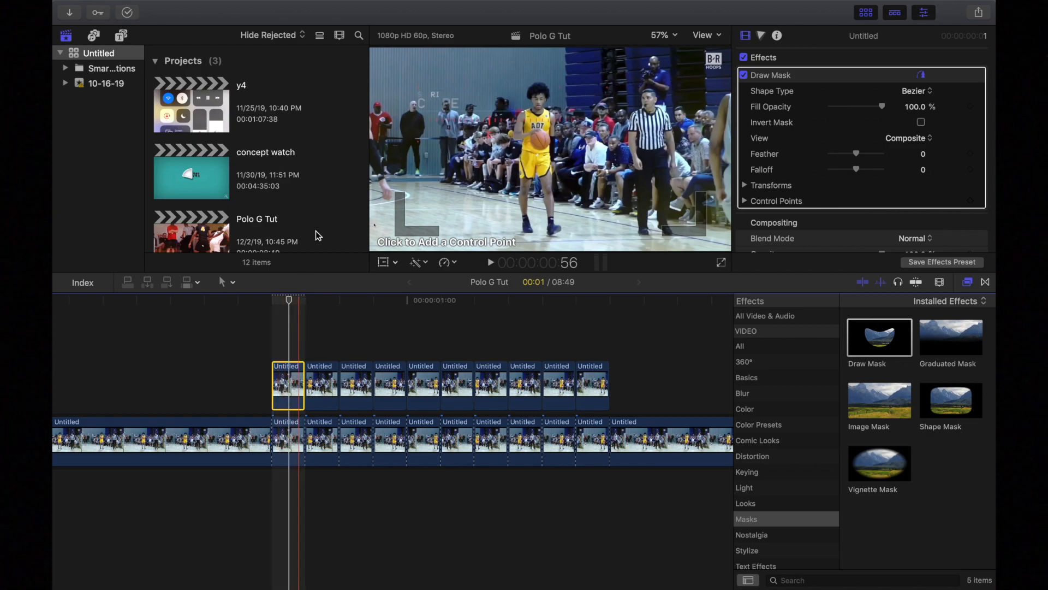
# At 400% viewer zoom, place mask control points around the player's neck, face and hair
pyautogui.click(670, 38)
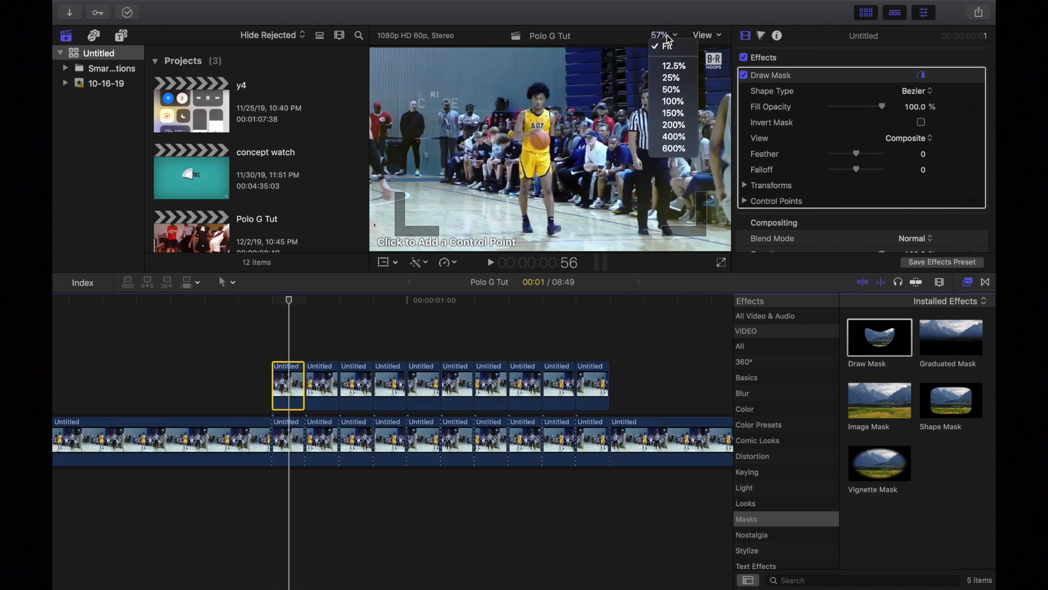
pyautogui.click(677, 137)
pyautogui.moveTo(707, 153); pyautogui.dragTo(707, 150)
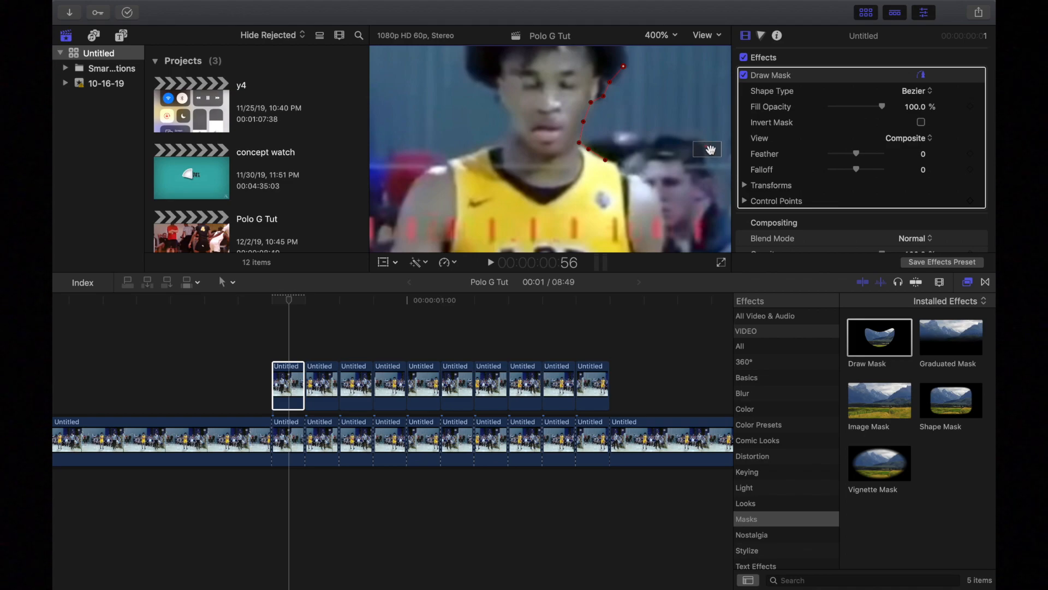
pyautogui.scroll(5, 711, 149)
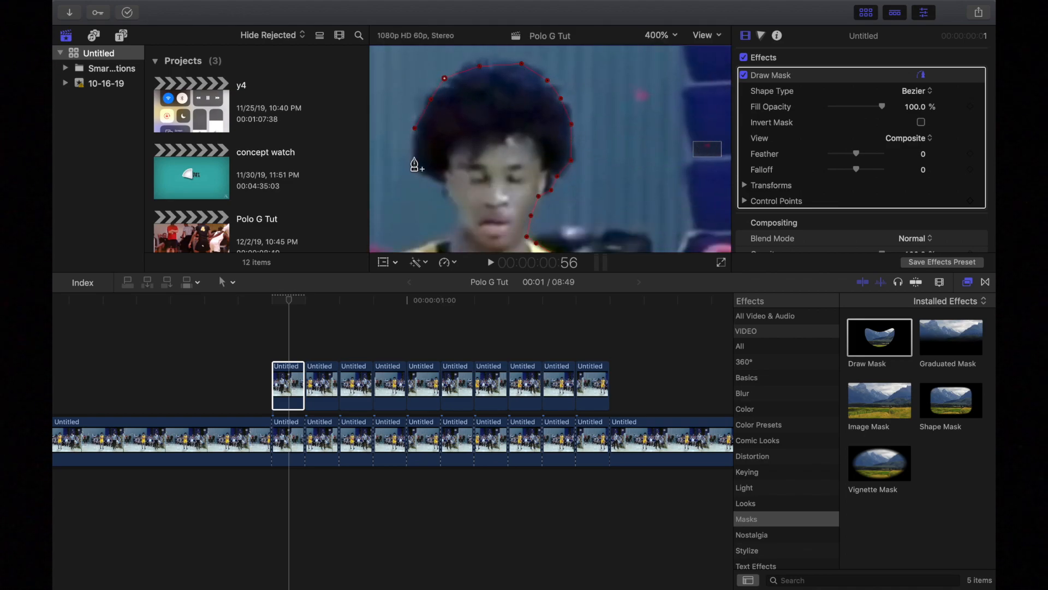
# Continue the mask outline down the arm and leg on the picture's left side, around the shoe and up the inner leg
pyautogui.scroll(-10, 453, 176)
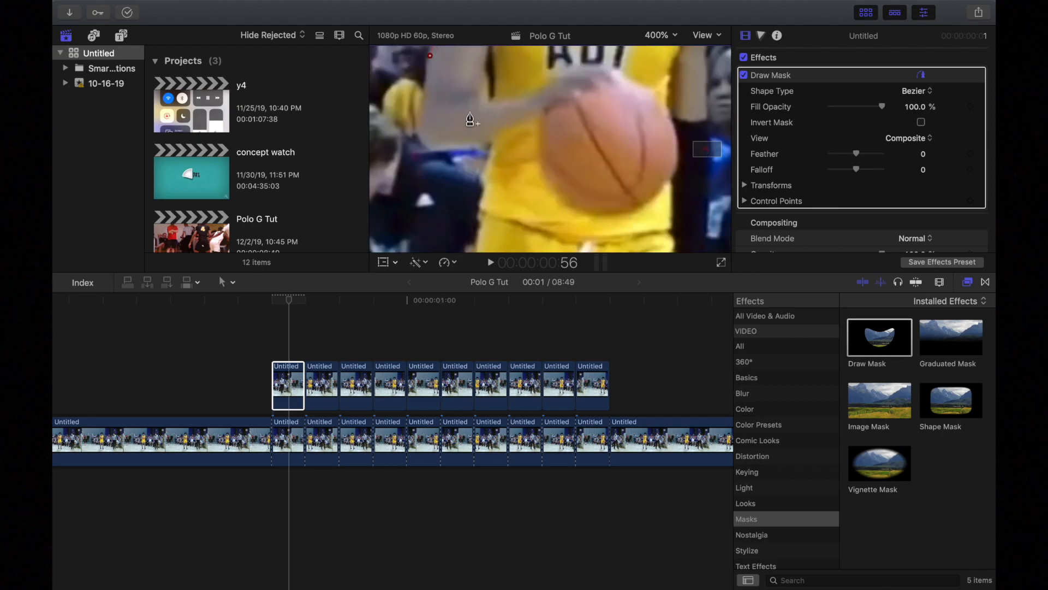
pyautogui.scroll(-15, 469, 218)
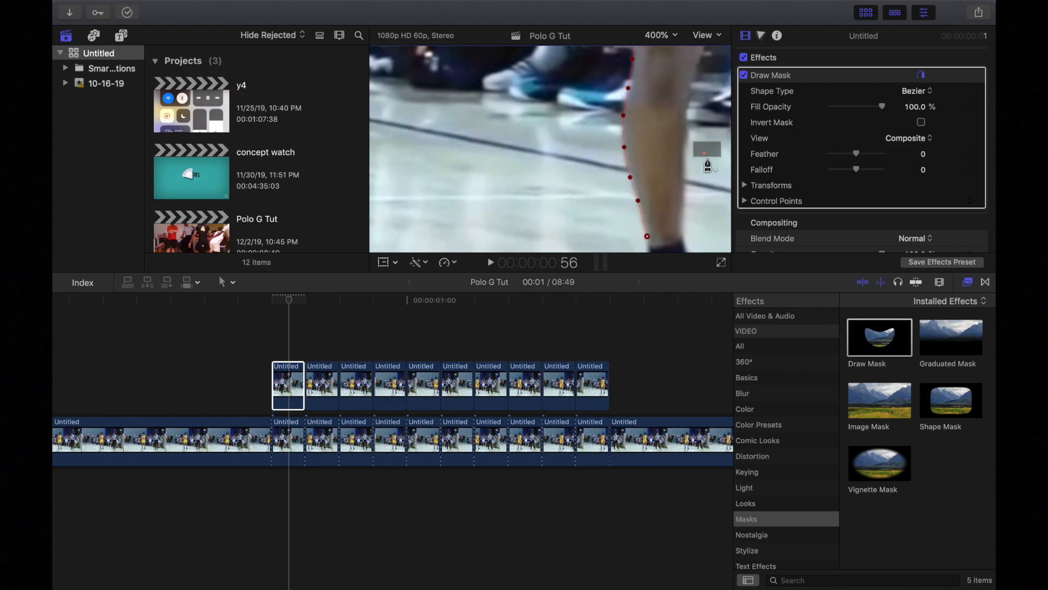
pyautogui.scroll(-5, 656, 172)
pyautogui.scroll(10, 708, 144)
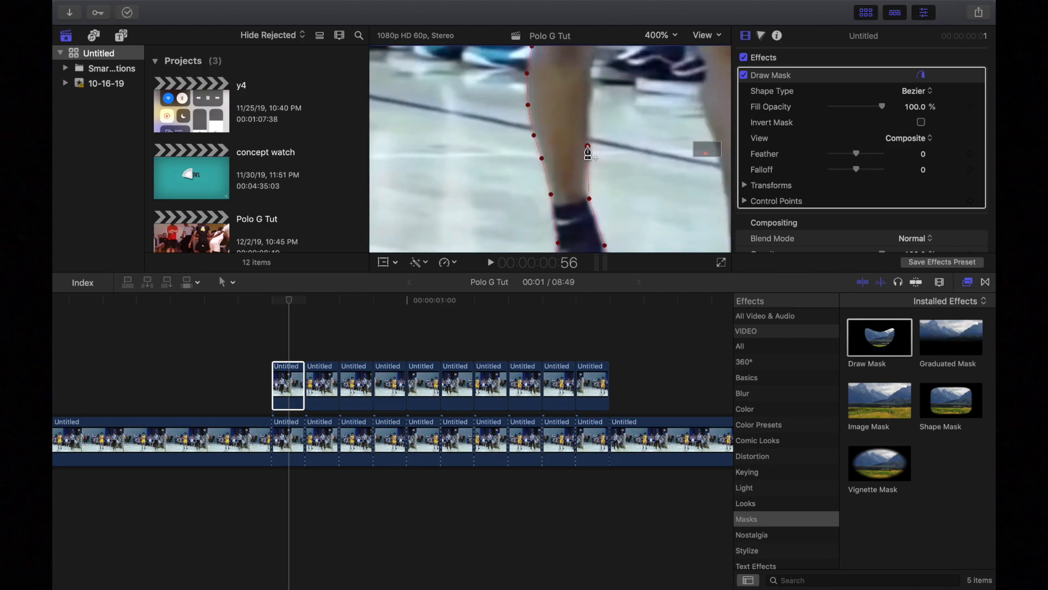
# Trace the mask down the player's other inner leg, around that shoe and back up the outer calf
pyautogui.hscroll(5, 690, 81)
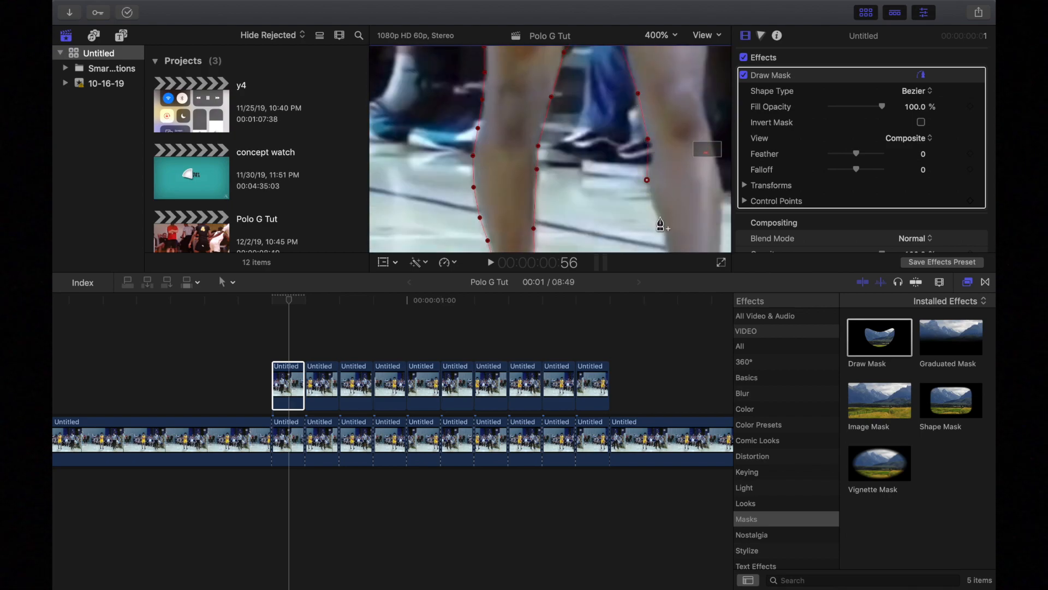
pyautogui.scroll(-8, 663, 222)
pyautogui.rightClick(701, 105)
pyautogui.click(695, 111)
pyautogui.rightClick(701, 106)
pyautogui.click(709, 111)
pyautogui.moveTo(701, 106); pyautogui.dragTo(708, 113)
pyautogui.scroll(10, 705, 117)
pyautogui.click(679, 185)
pyautogui.click(679, 143)
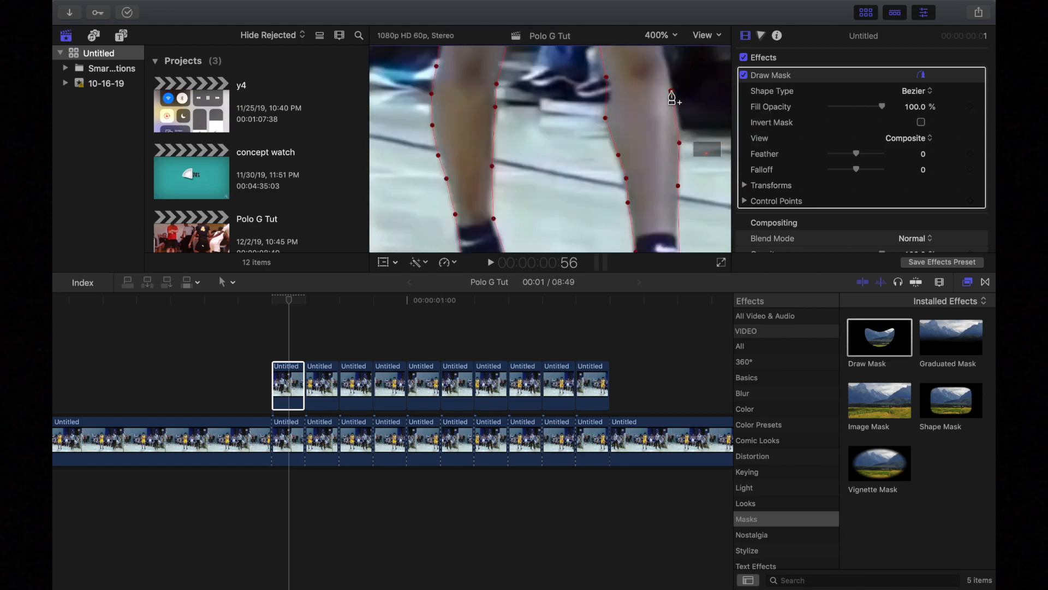
# Trace the mask up past the shorts and arm to close it at the shoulder, and fit the frame in the viewer
pyautogui.scroll(6, 655, 180)
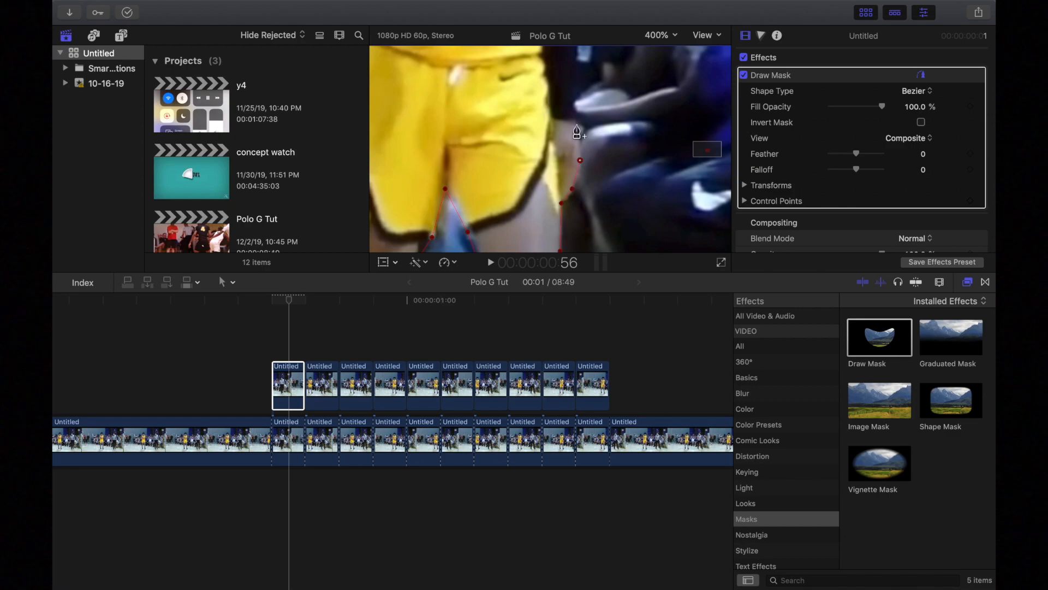
pyautogui.scroll(10, 573, 164)
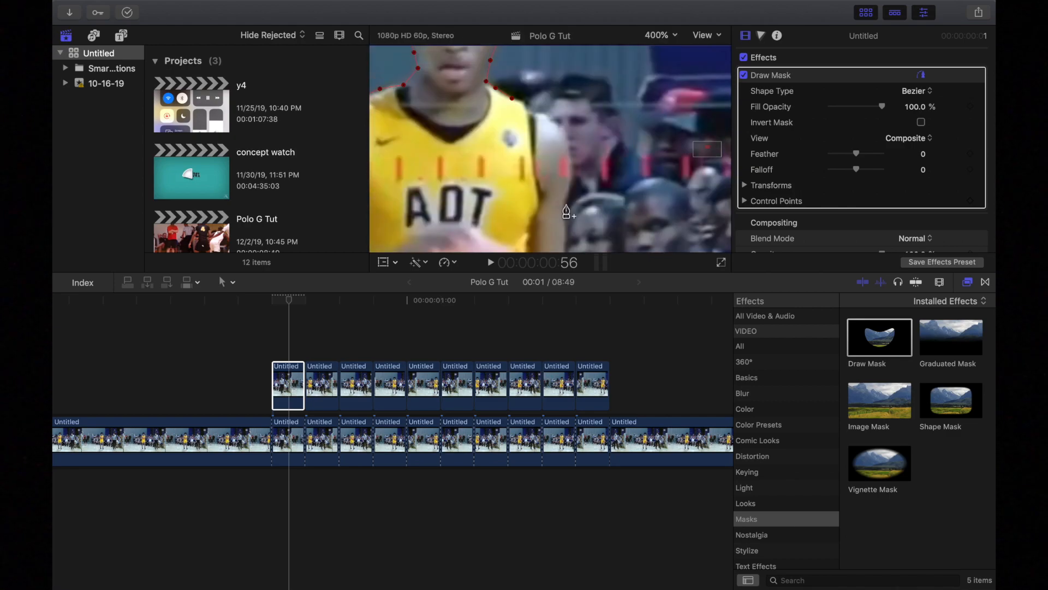
pyautogui.click(660, 36)
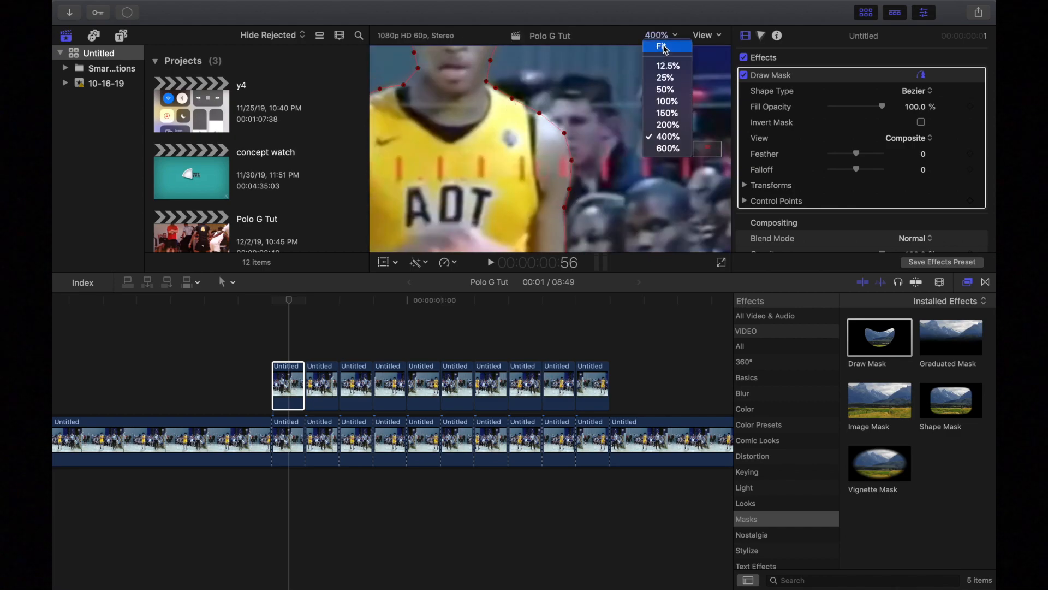
pyautogui.click(665, 49)
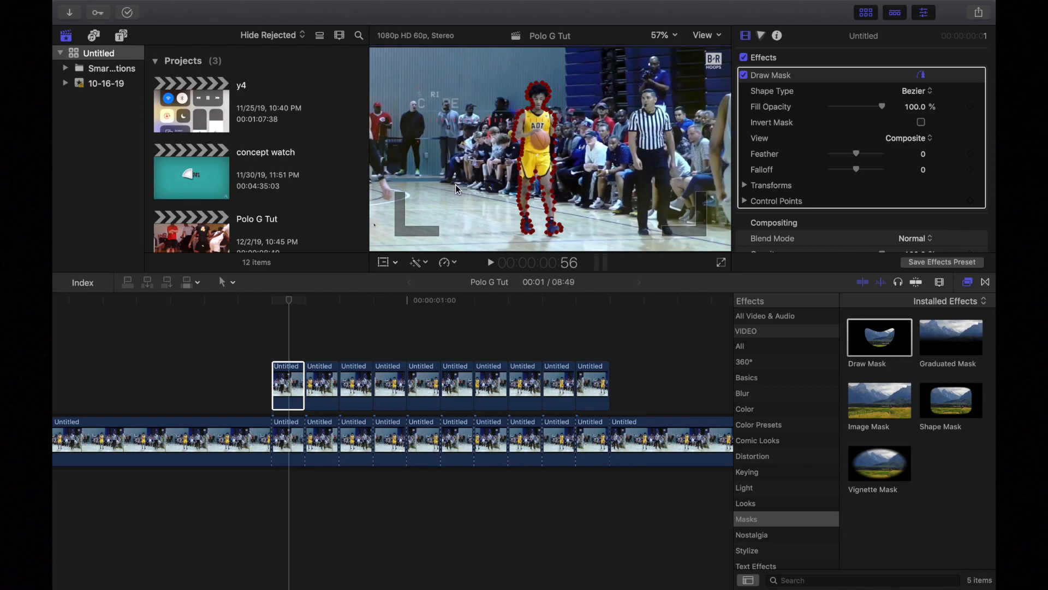
# Copy the masked clip's attributes and paste its Draw Mask and Scale onto the next two duplicated clips
pyautogui.click(290, 385)
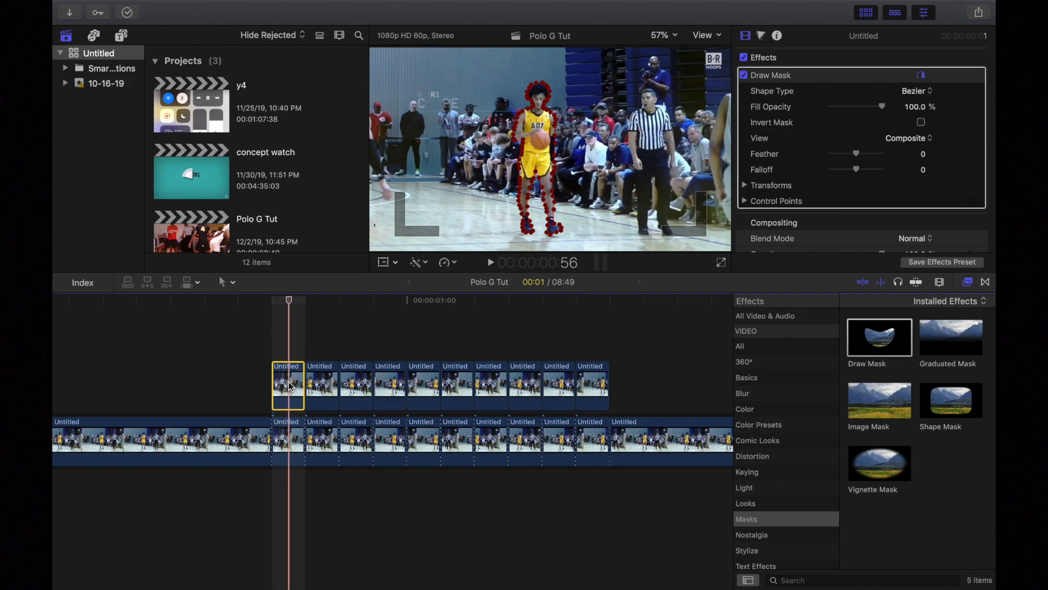
pyautogui.click(317, 384)
pyautogui.moveTo(322, 330); pyautogui.dragTo(353, 386)
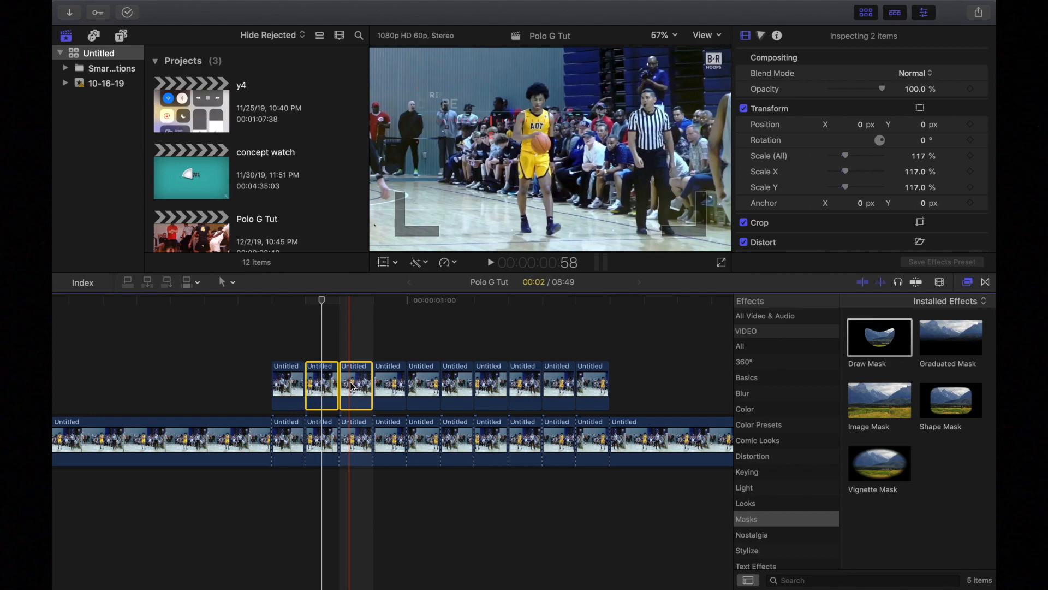
pyautogui.press('shift+super+v')
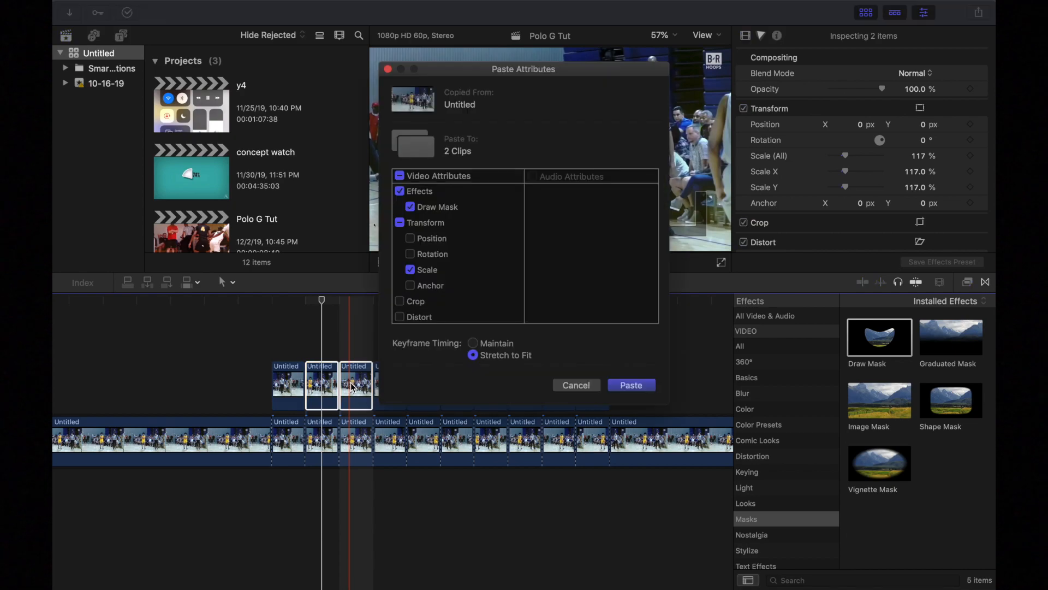
pyautogui.click(631, 386)
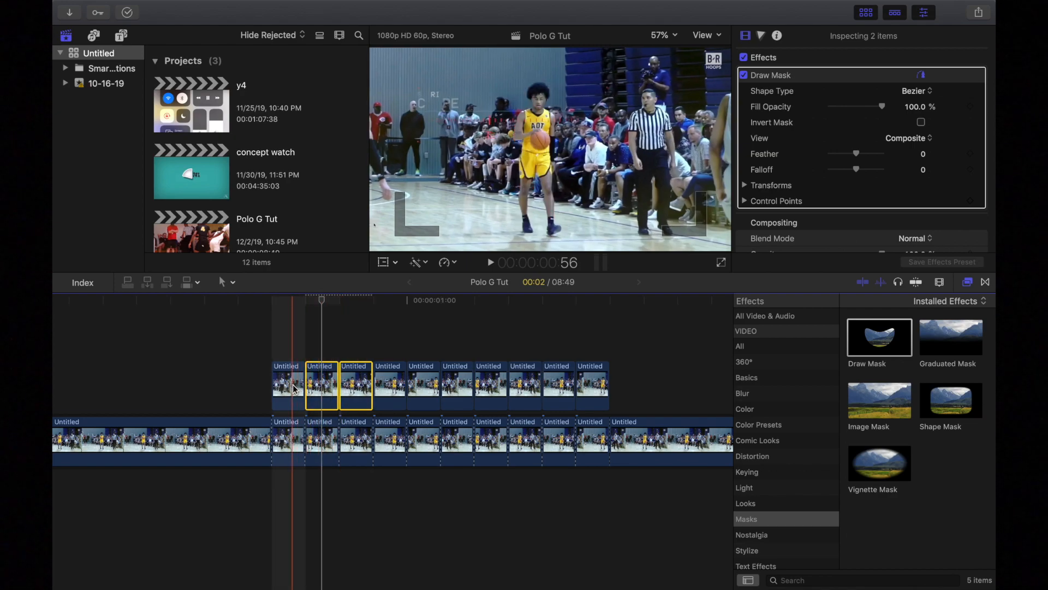
# Nudge the third duplicated clip's mask points to the player's edges along the ball-side arm and the leg on the picture's right, viewing at 400%
pyautogui.click(359, 298)
pyautogui.click(676, 36)
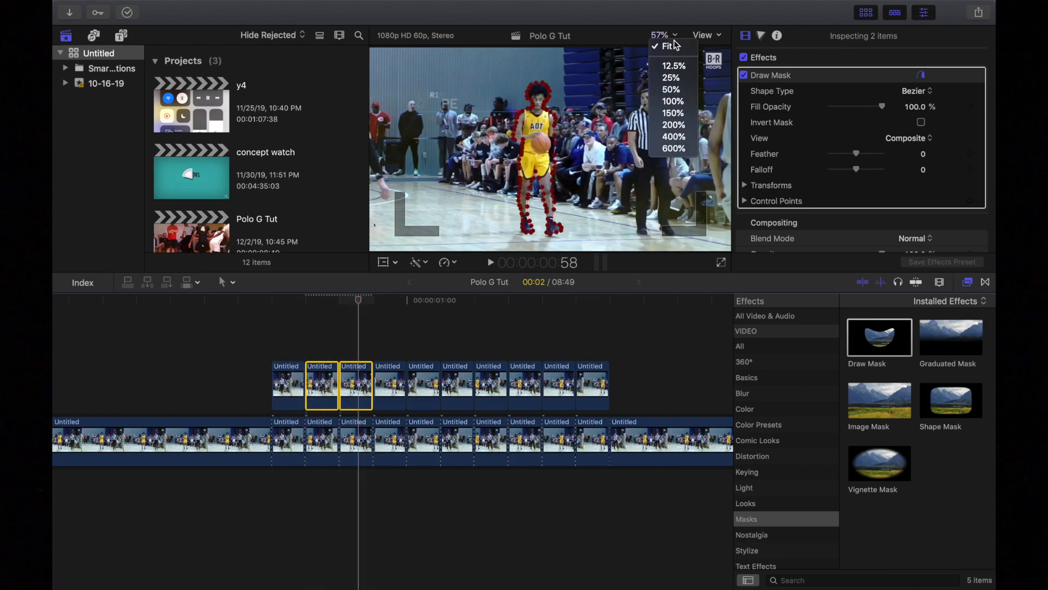
pyautogui.click(668, 136)
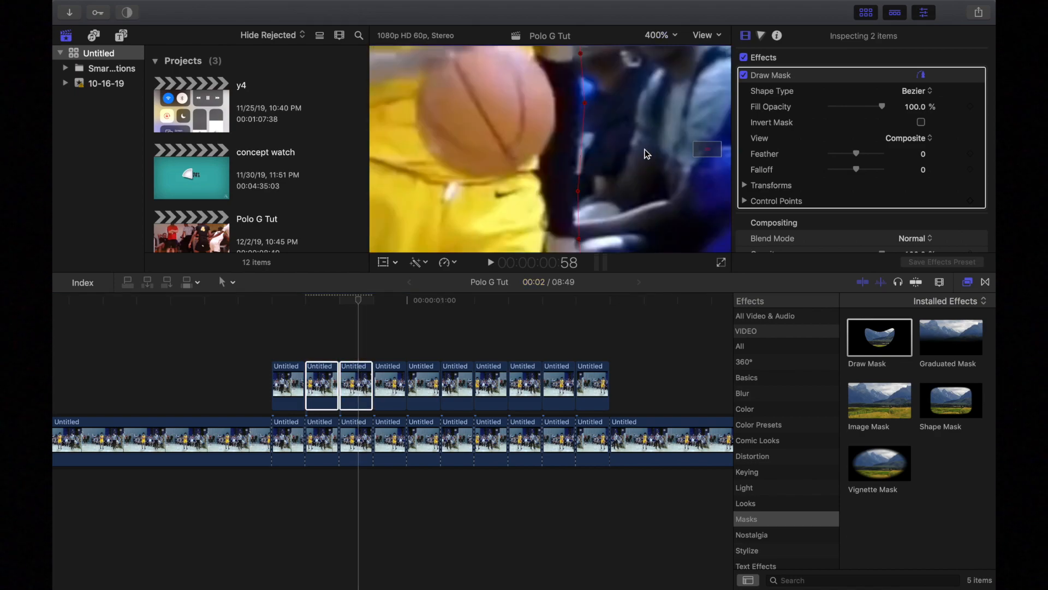
pyautogui.click(583, 103)
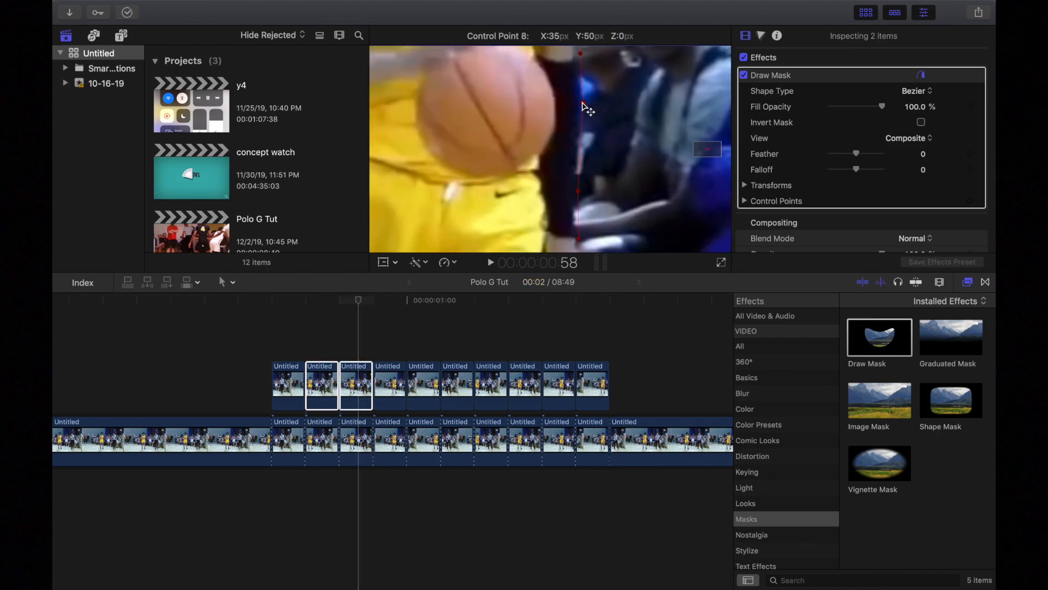
pyautogui.click(581, 54)
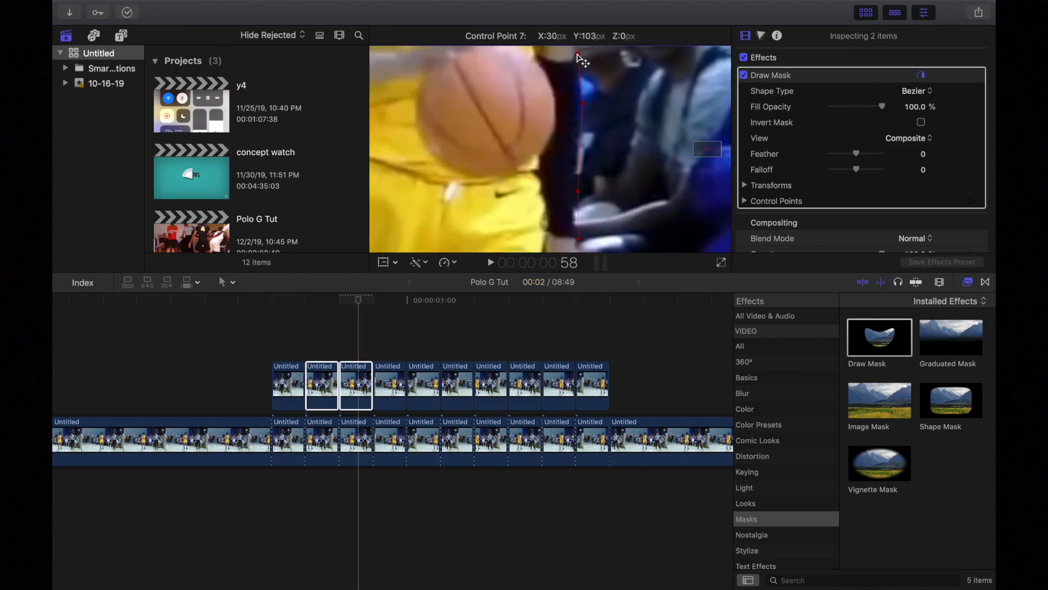
pyautogui.moveTo(709, 154); pyautogui.dragTo(706, 154)
pyautogui.moveTo(555, 114); pyautogui.dragTo(545, 117)
pyautogui.moveTo(545, 69); pyautogui.dragTo(536, 71)
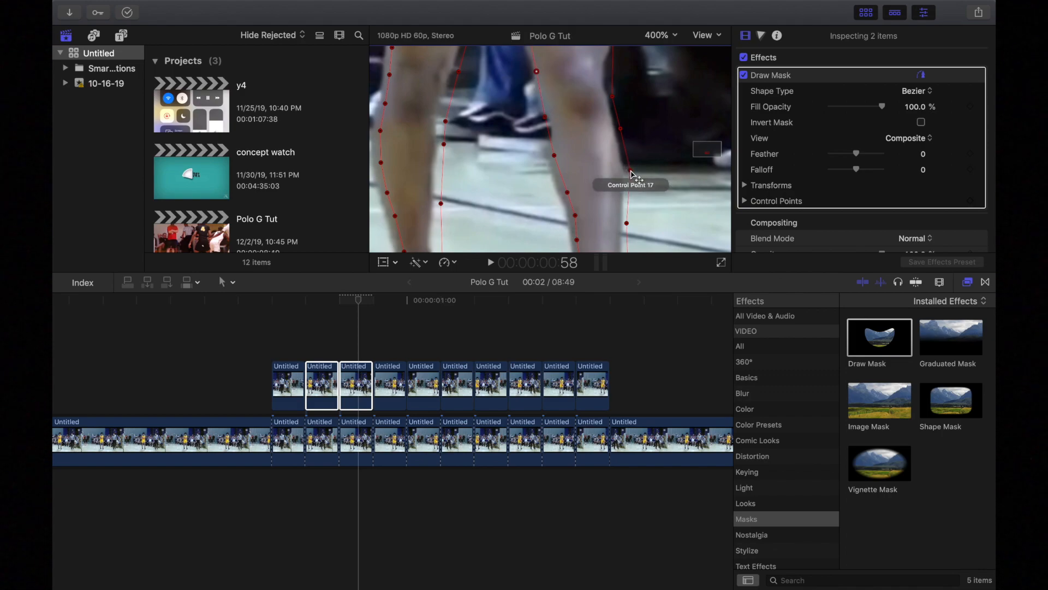
pyautogui.moveTo(630, 170); pyautogui.dragTo(623, 172)
pyautogui.moveTo(700, 155); pyautogui.dragTo(701, 154)
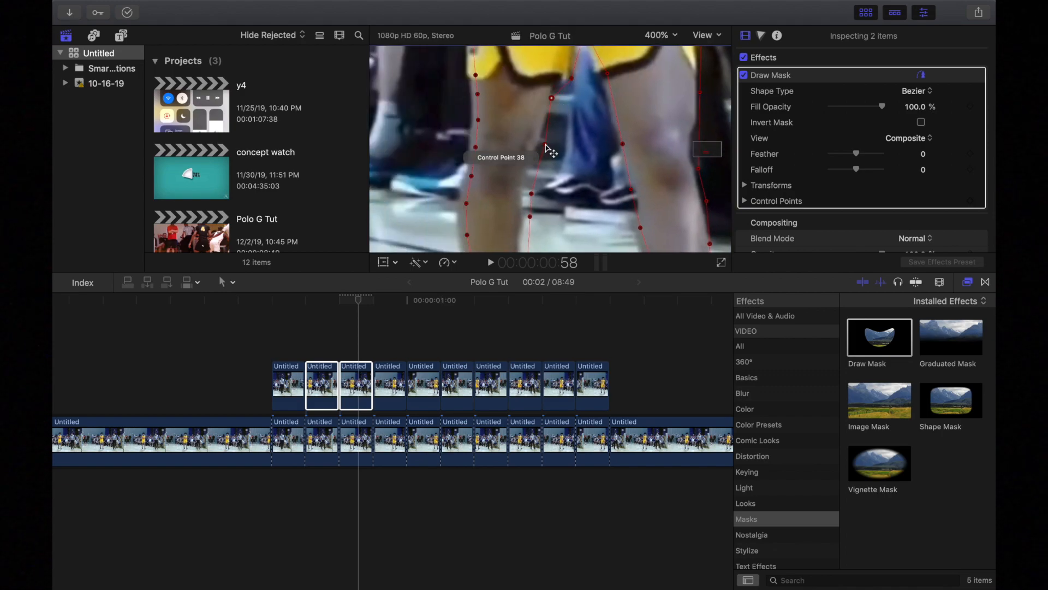
# Shift the mask points along both edges of the thigh and knee on the picture's left side outward to match the leg
pyautogui.moveTo(545, 144); pyautogui.dragTo(538, 144)
pyautogui.moveTo(531, 194); pyautogui.dragTo(524, 180)
pyautogui.moveTo(530, 217); pyautogui.dragTo(522, 217)
pyautogui.moveTo(467, 204); pyautogui.dragTo(461, 172)
pyautogui.moveTo(478, 120)
pyautogui.mouseDown()
pyautogui.moveTo(469, 120)
pyautogui.moveTo(469, 94)
pyautogui.mouseUp()
pyautogui.moveTo(476, 75); pyautogui.dragTo(467, 75)
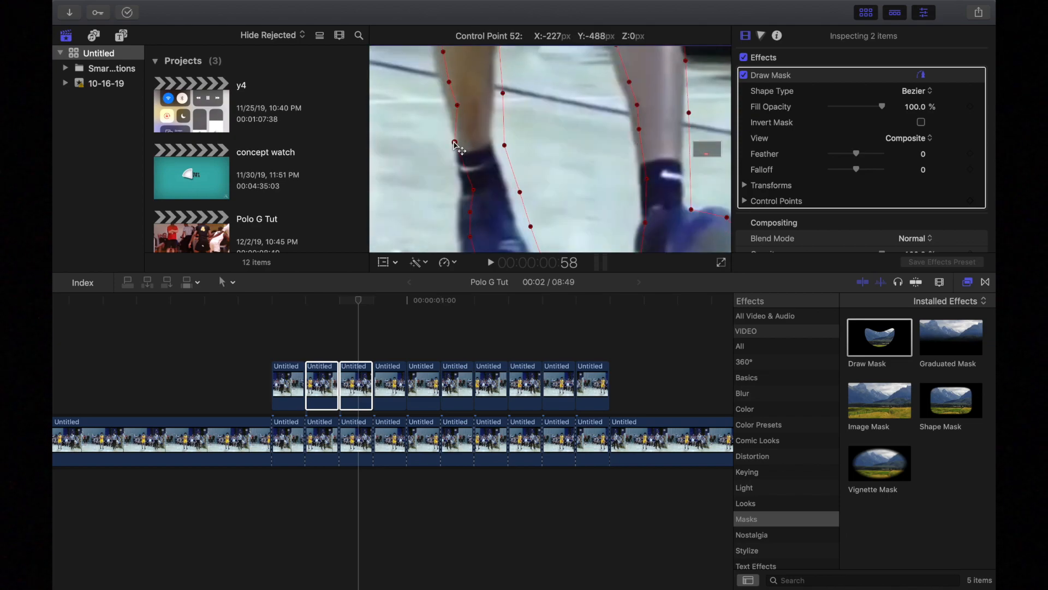
# Reshape the mask along the shin, ankle and shoe of the leg on the picture's left side
pyautogui.moveTo(456, 105)
pyautogui.mouseDown()
pyautogui.moveTo(446, 103)
pyautogui.moveTo(494, 93)
pyautogui.mouseUp()
pyautogui.moveTo(470, 212); pyautogui.dragTo(457, 214)
pyautogui.moveTo(470, 236); pyautogui.dragTo(459, 239)
pyautogui.moveTo(520, 192)
pyautogui.mouseDown()
pyautogui.moveTo(509, 201)
pyautogui.moveTo(523, 231)
pyautogui.mouseUp()
# Nudge the remaining mask points onto the player's outline and fit the frame in the viewer
pyautogui.scroll(-5, 524, 231)
pyautogui.moveTo(641, 186); pyautogui.dragTo(606, 172)
pyautogui.moveTo(618, 119); pyautogui.dragTo(617, 119)
pyautogui.moveTo(618, 74); pyautogui.dragTo(615, 75)
pyautogui.moveTo(709, 154); pyautogui.dragTo(709, 151)
pyautogui.moveTo(574, 155); pyautogui.dragTo(577, 157)
pyautogui.moveTo(707, 154); pyautogui.dragTo(707, 143)
pyautogui.click(662, 35)
pyautogui.click(674, 49)
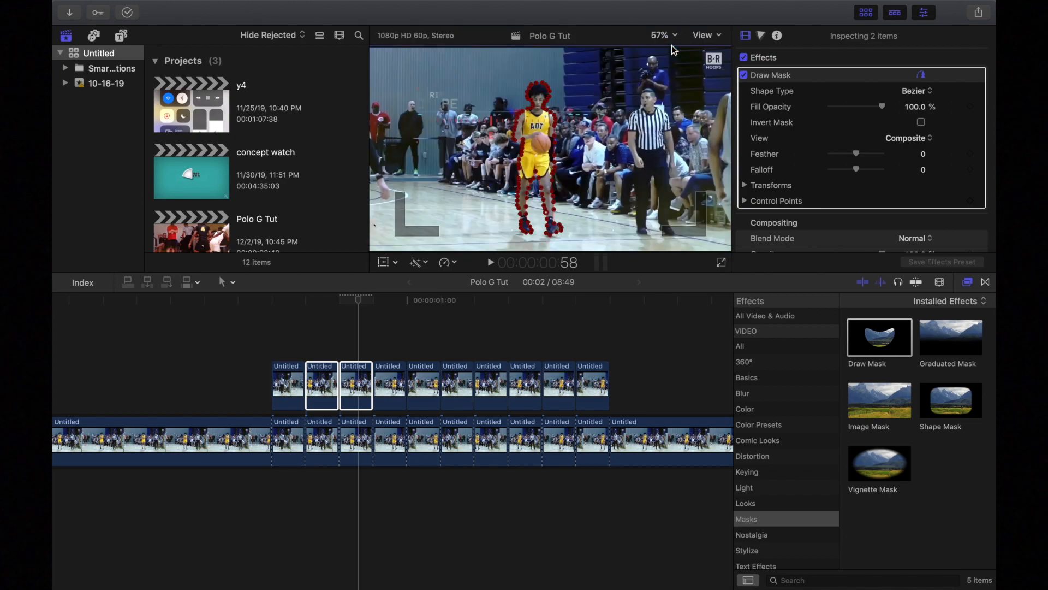
# Copy the third duplicated clip's attributes and paste its Draw Mask onto the fourth and fifth duplicated clips
pyautogui.moveTo(358, 302); pyautogui.dragTo(352, 303)
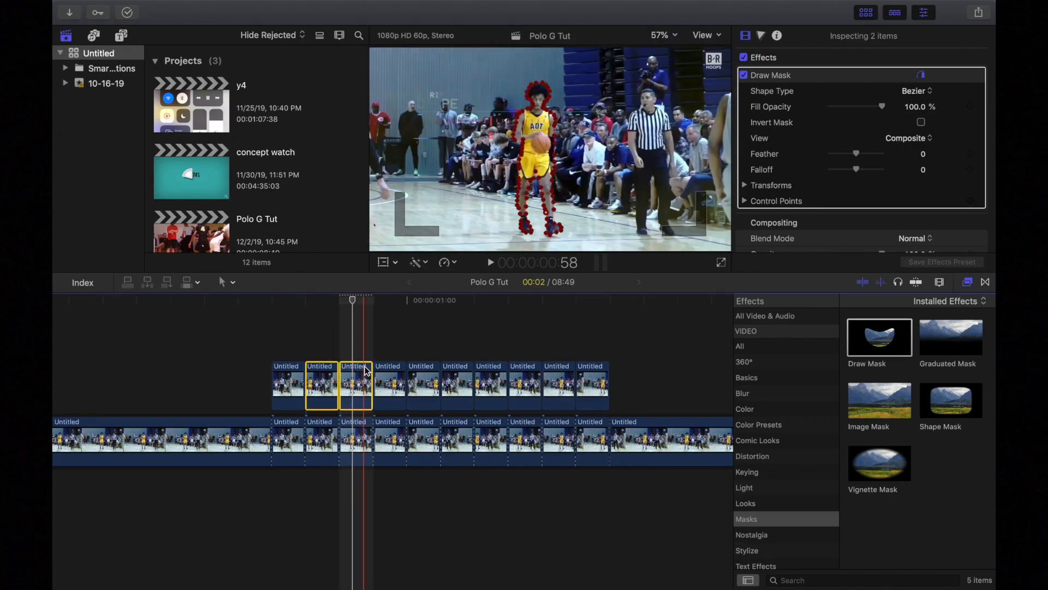
pyautogui.click(318, 345)
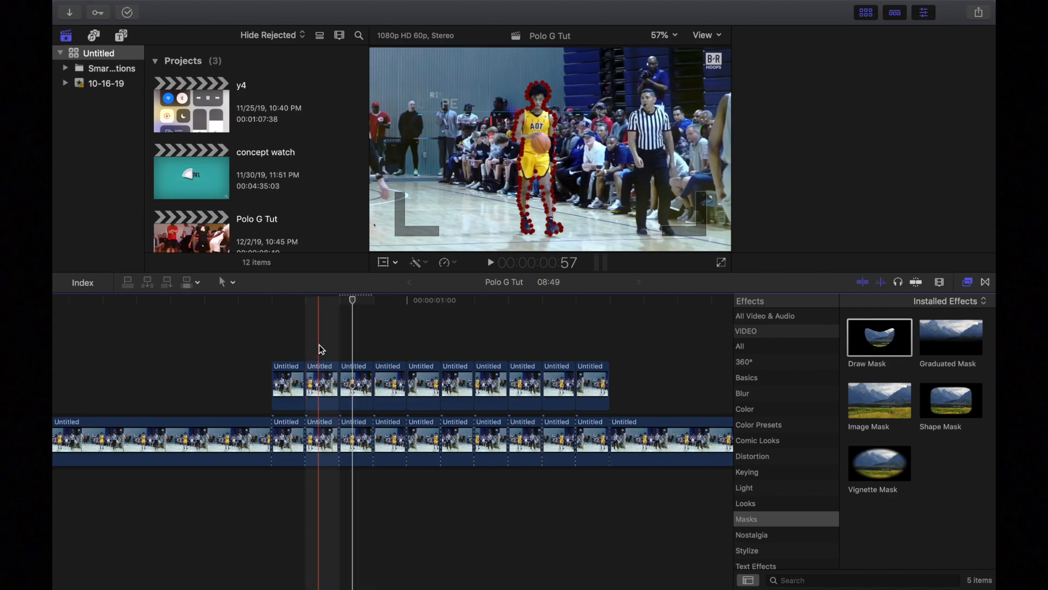
pyautogui.click(360, 383)
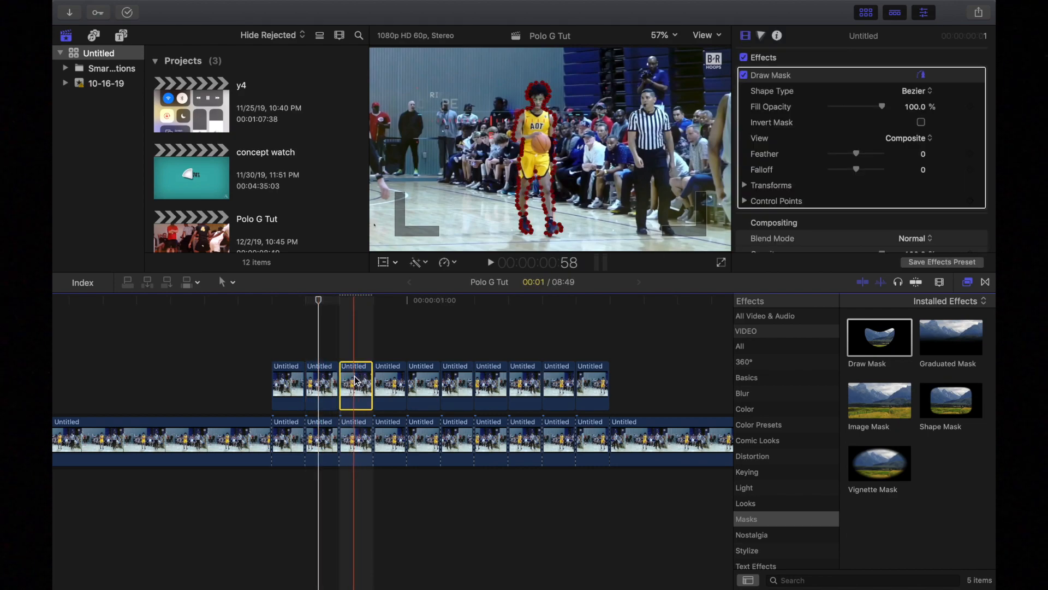
pyautogui.click(356, 309)
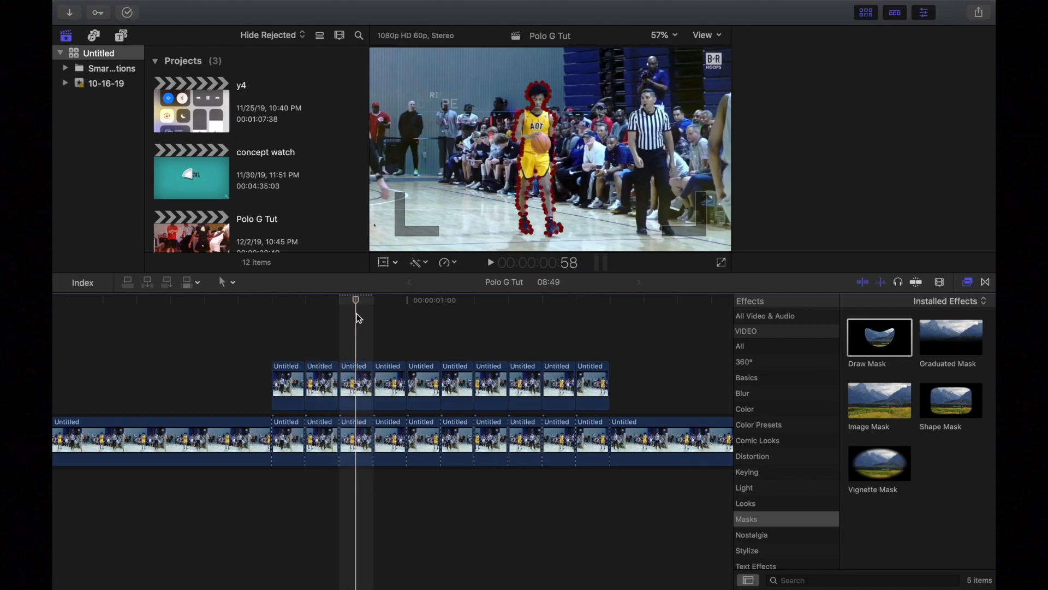
pyautogui.click(360, 387)
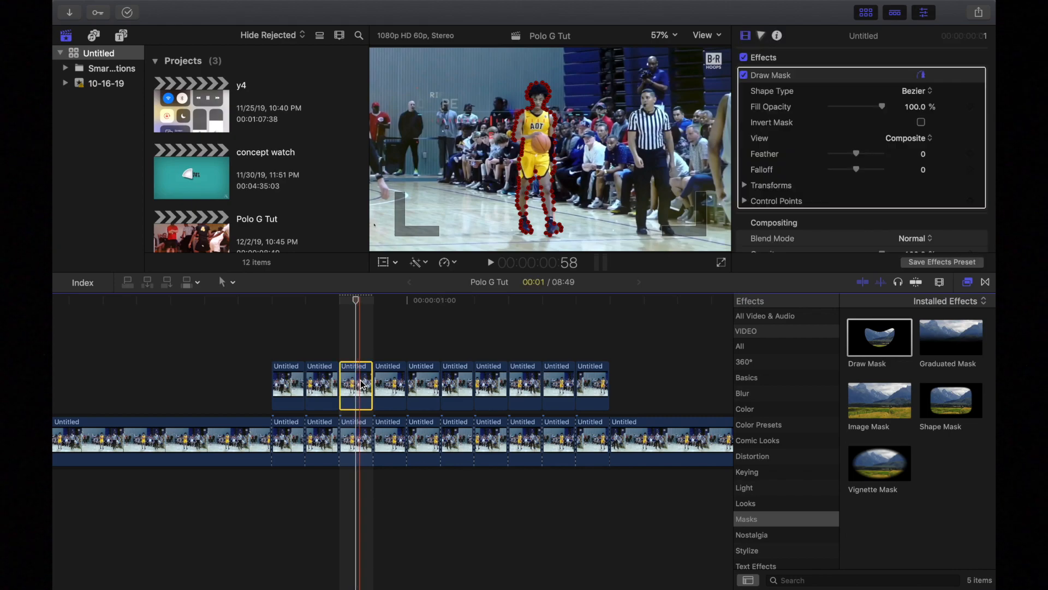
pyautogui.click(391, 348)
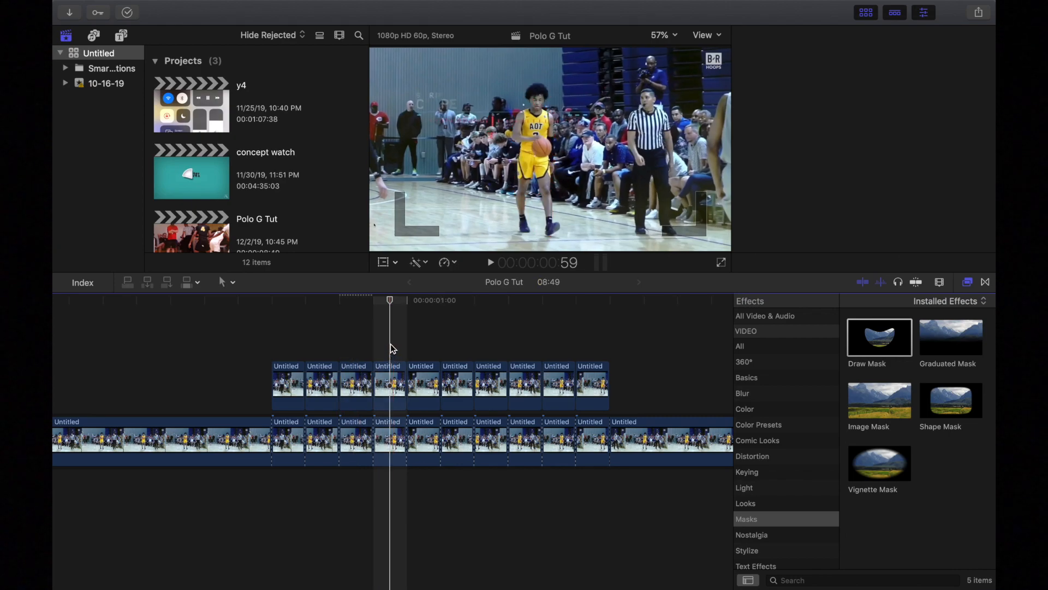
pyautogui.moveTo(389, 348); pyautogui.dragTo(424, 389)
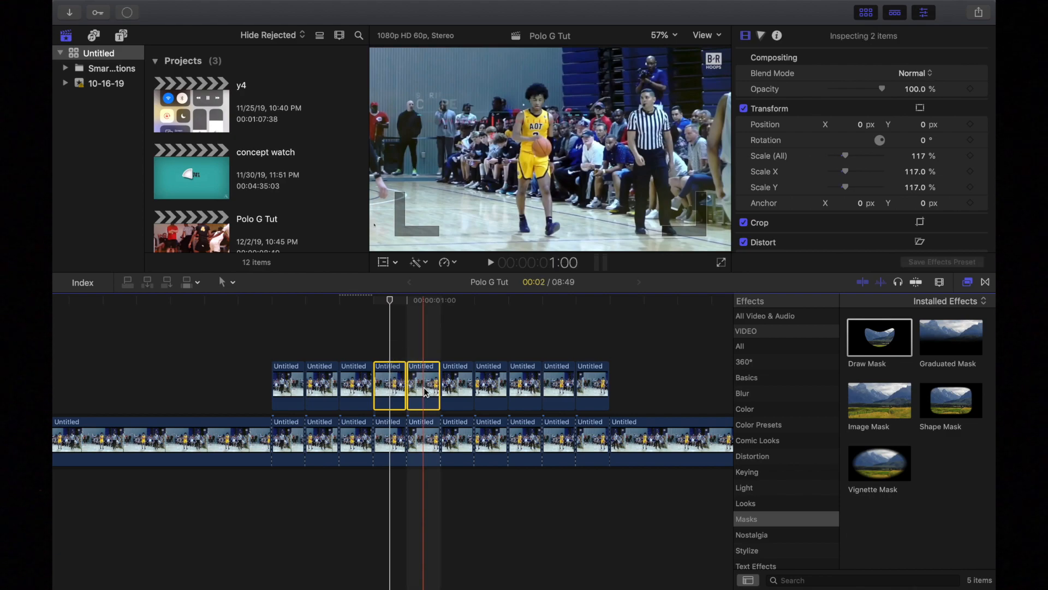
pyautogui.press('super+shift+v')
pyautogui.click(631, 385)
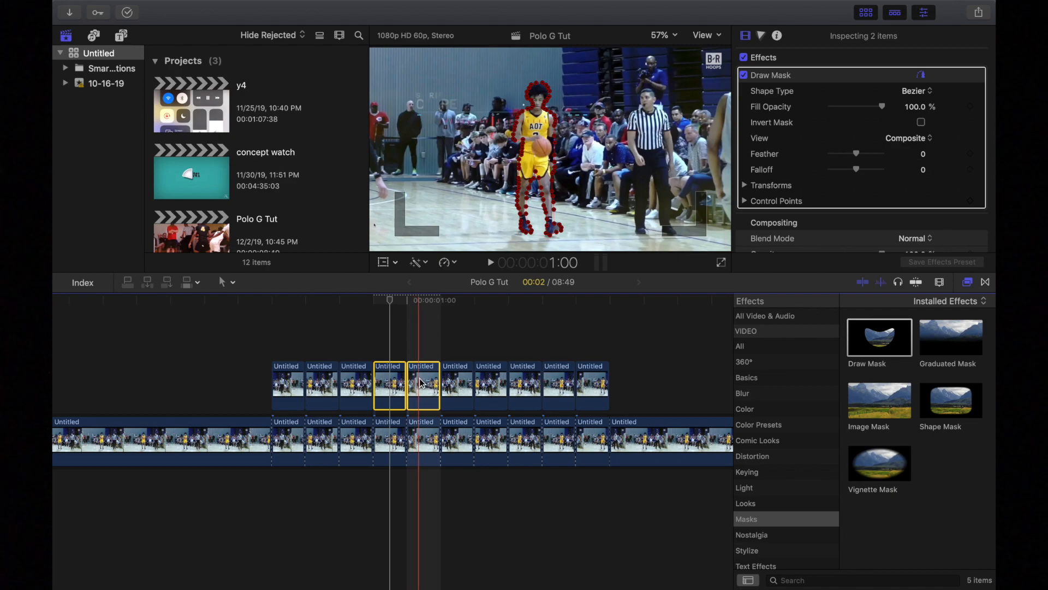
# Adjust the fifth duplicated clip's mask to the player's outline at 200% and fit the frame in the viewer
pyautogui.click(424, 301)
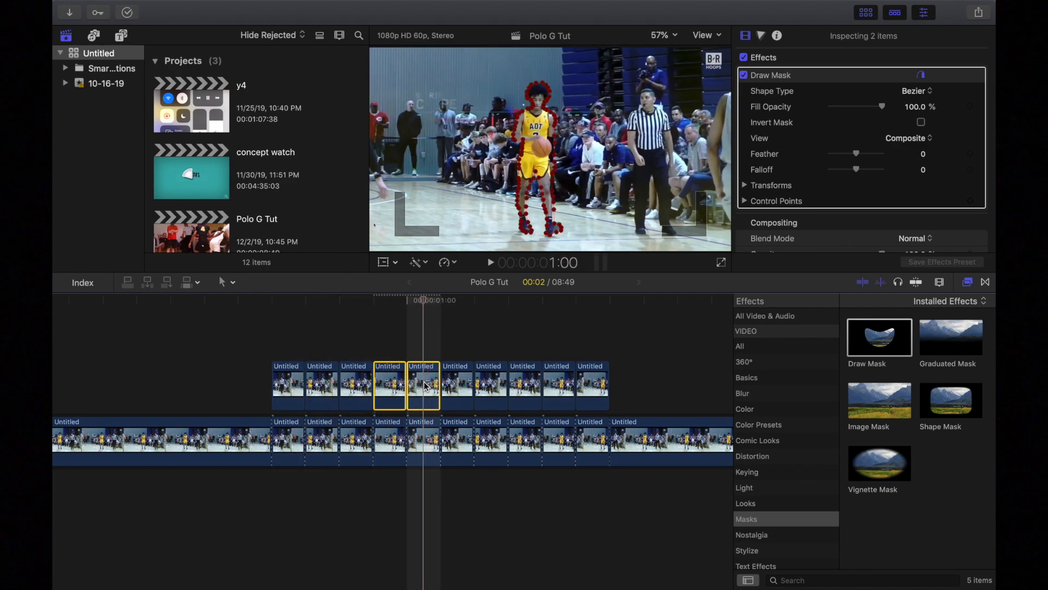
pyautogui.click(418, 351)
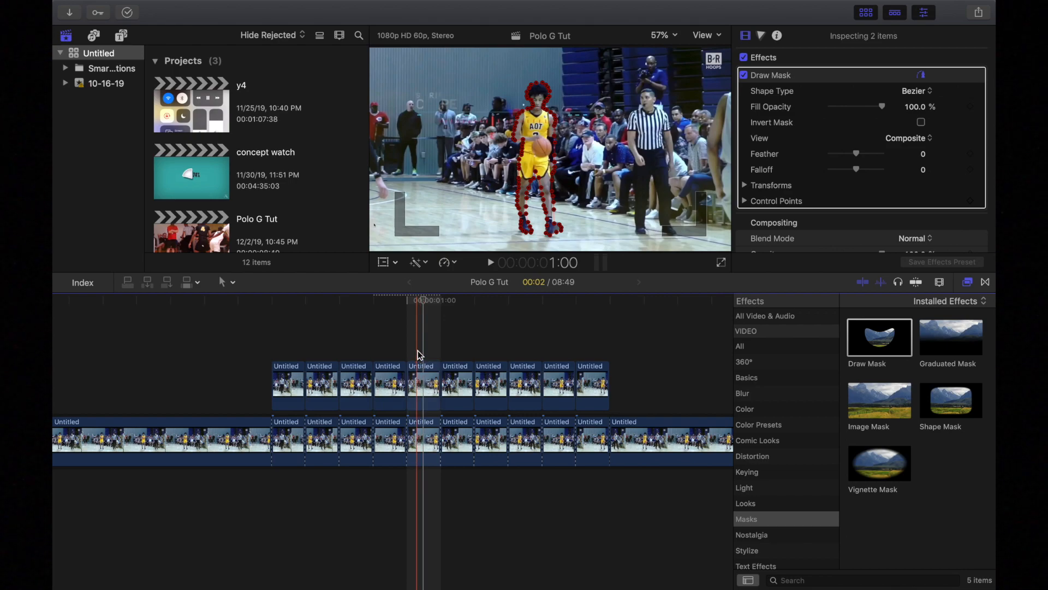
pyautogui.click(428, 387)
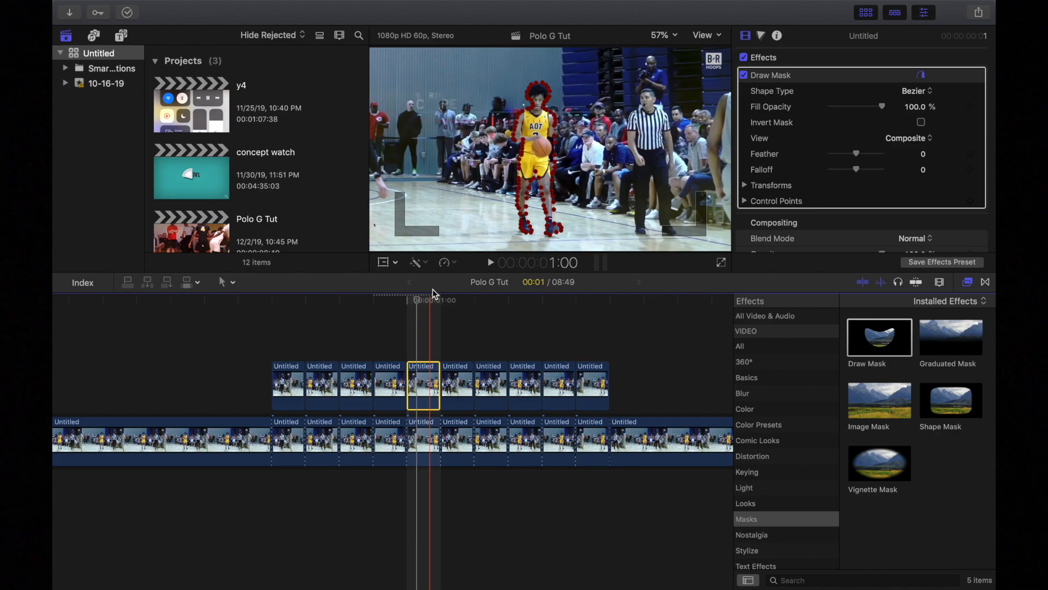
pyautogui.click(671, 30)
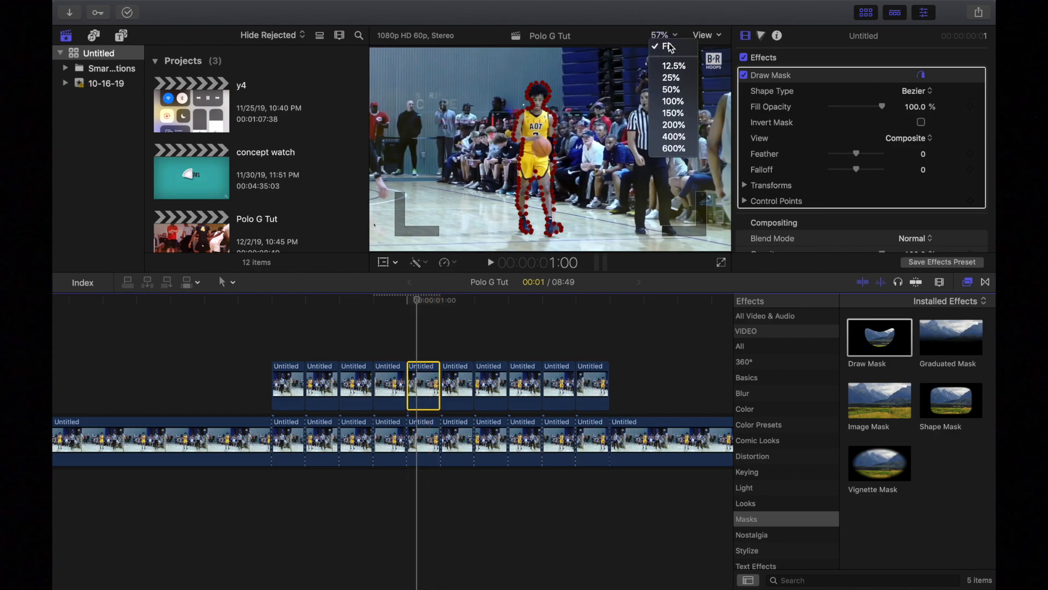
pyautogui.click(676, 126)
pyautogui.moveTo(707, 152); pyautogui.dragTo(703, 144)
pyautogui.hotkey('shift', 'z')
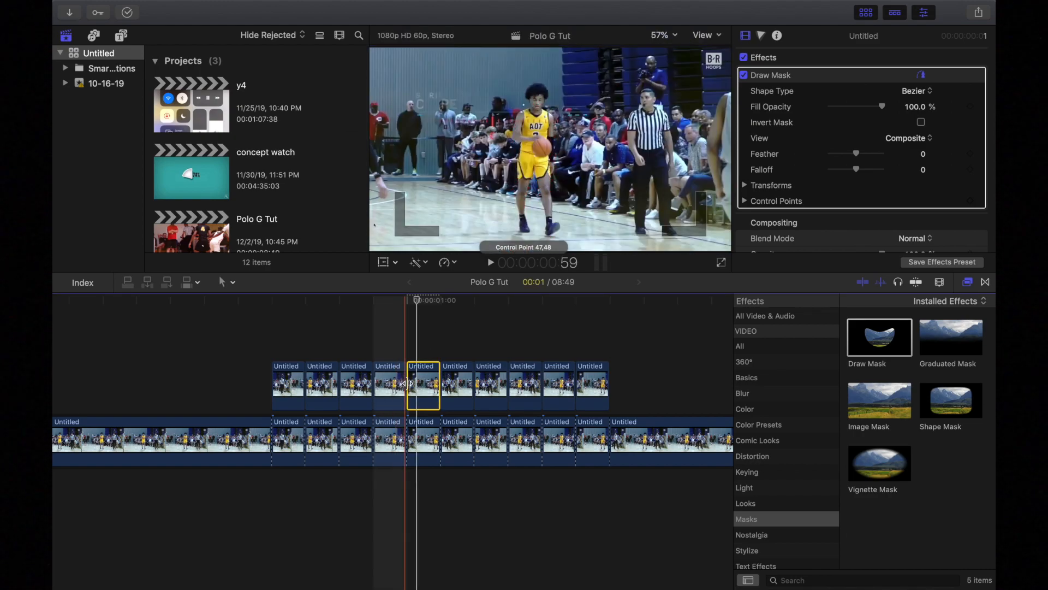
# Copy the fifth duplicated clip's attributes and paste its Draw Mask and Scale onto the sixth and seventh duplicated clips
pyautogui.click(430, 342)
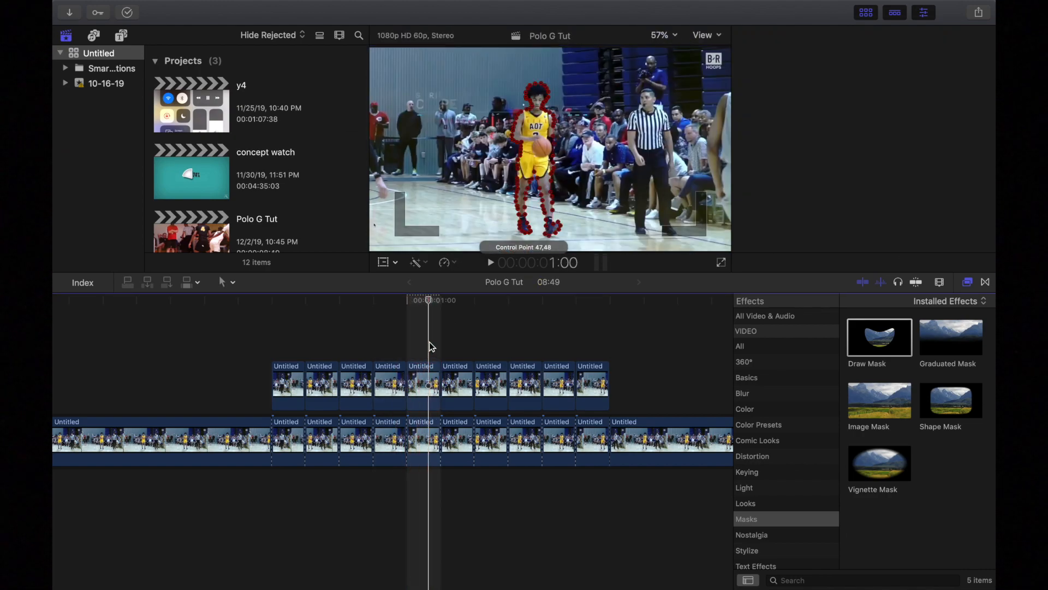
pyautogui.click(429, 377)
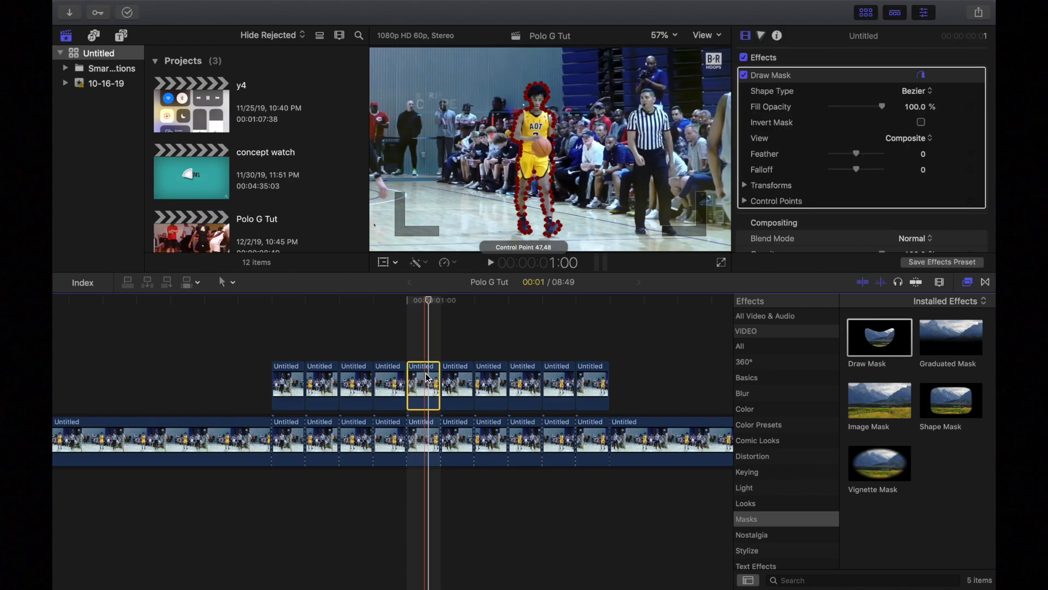
pyautogui.click(455, 351)
pyautogui.moveTo(456, 355); pyautogui.dragTo(498, 394)
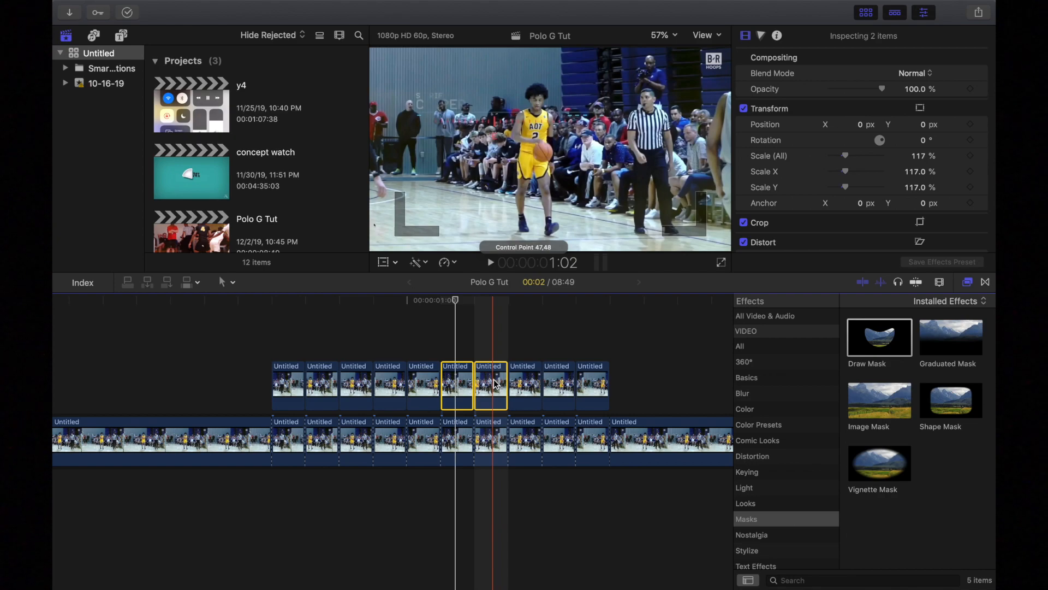
pyautogui.press('super+shift+v')
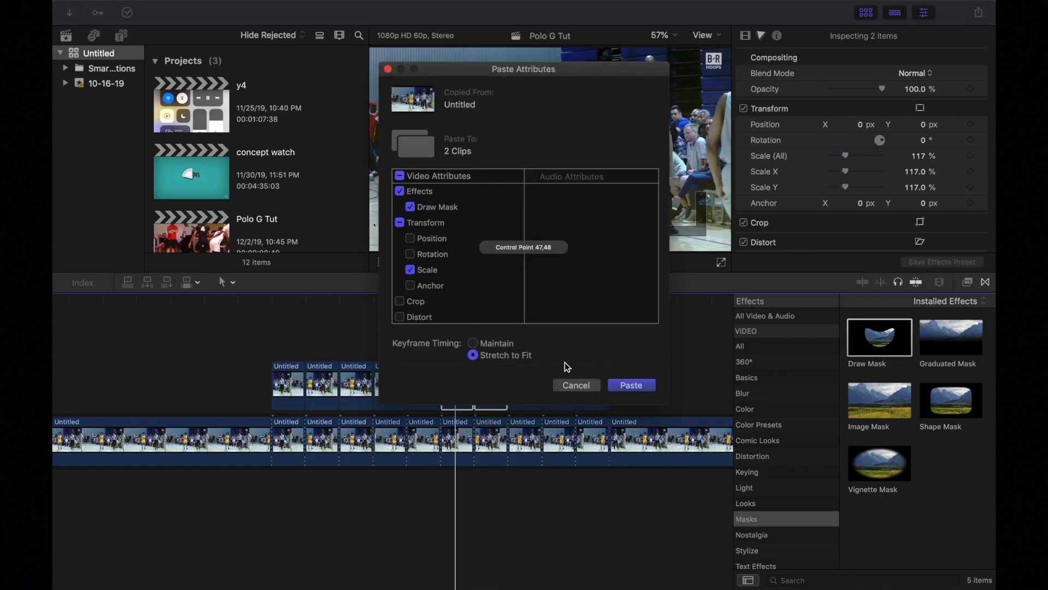
pyautogui.click(640, 387)
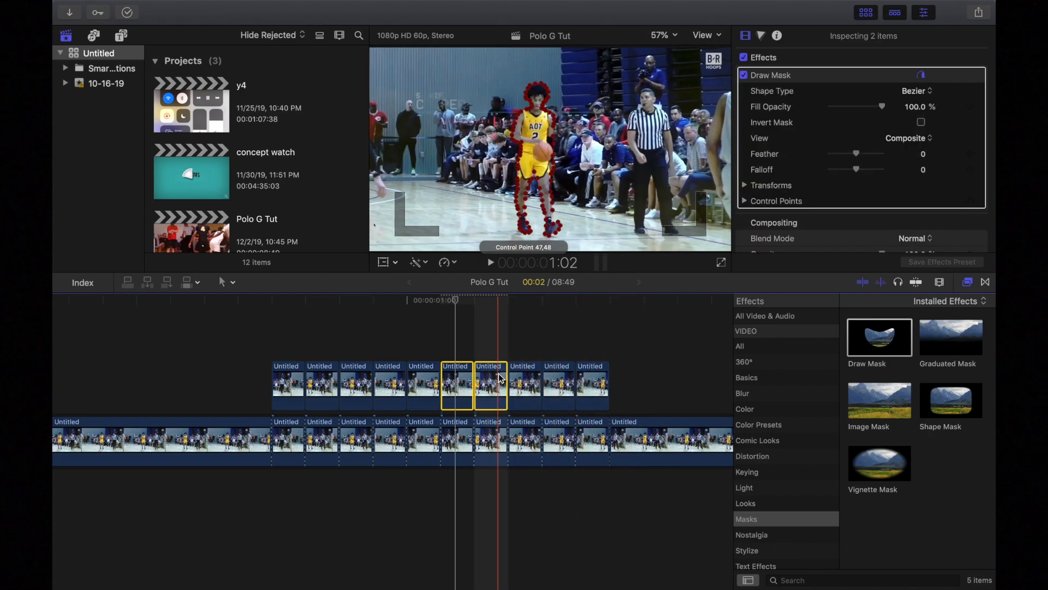
# Adjust the seventh duplicated clip's mask to follow the player's body at 200%, and fit the frame in the viewer
pyautogui.click(495, 336)
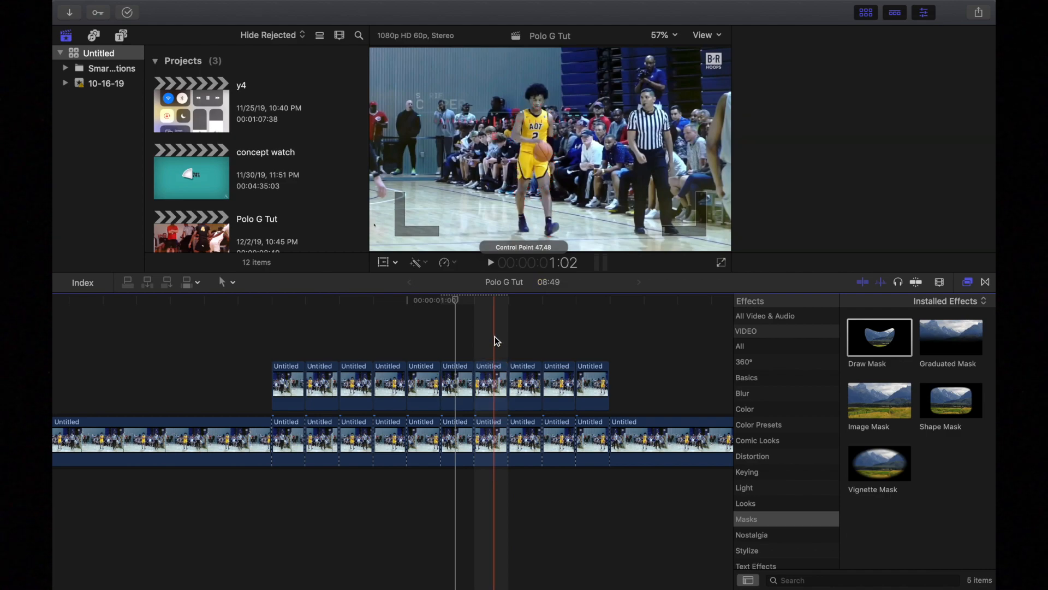
pyautogui.click(489, 386)
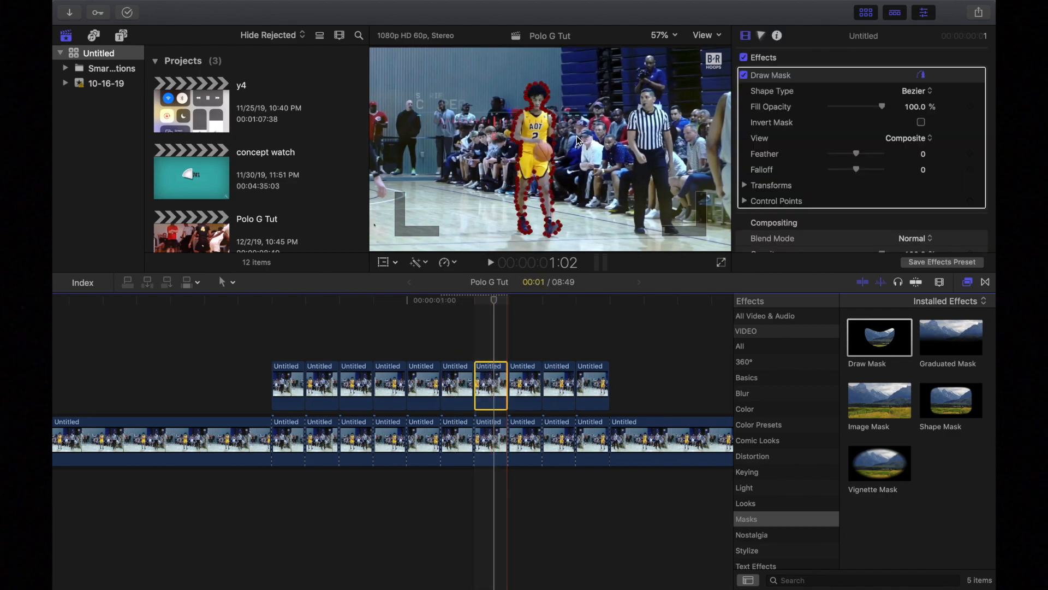
pyautogui.click(663, 35)
pyautogui.click(672, 119)
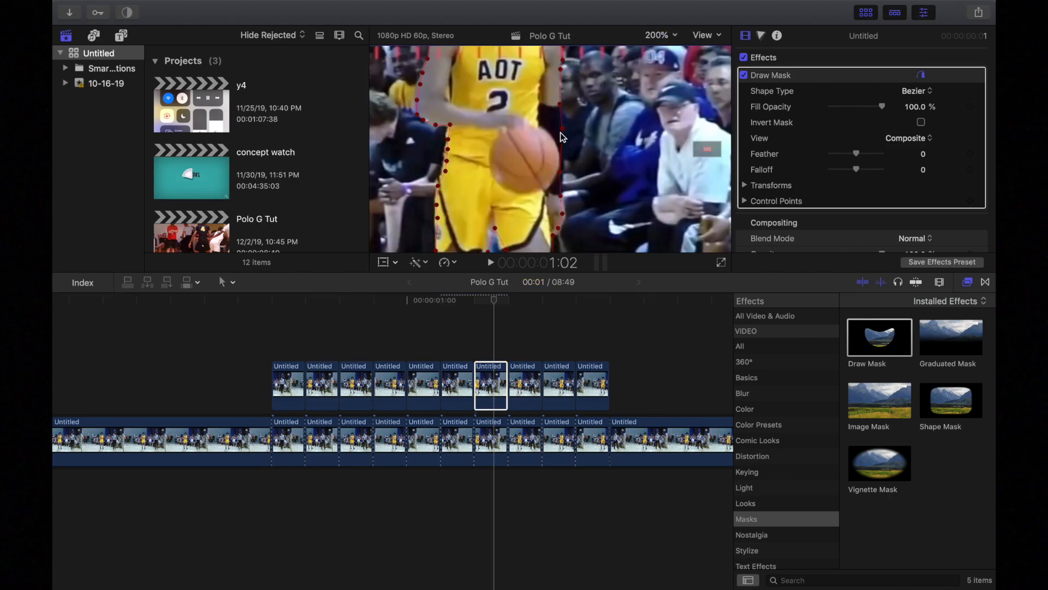
pyautogui.scroll(-5, 597, 156)
pyautogui.scroll(5, 572, 121)
pyautogui.hscroll(-2, 573, 121)
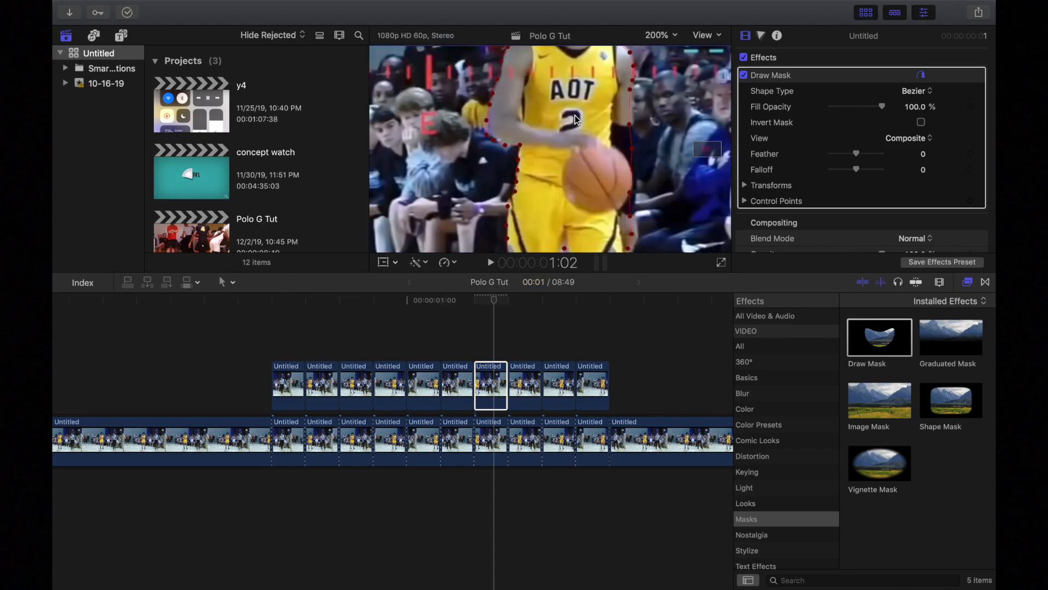
pyautogui.scroll(-5, 640, 183)
pyautogui.scroll(5, 640, 183)
pyautogui.click(663, 35)
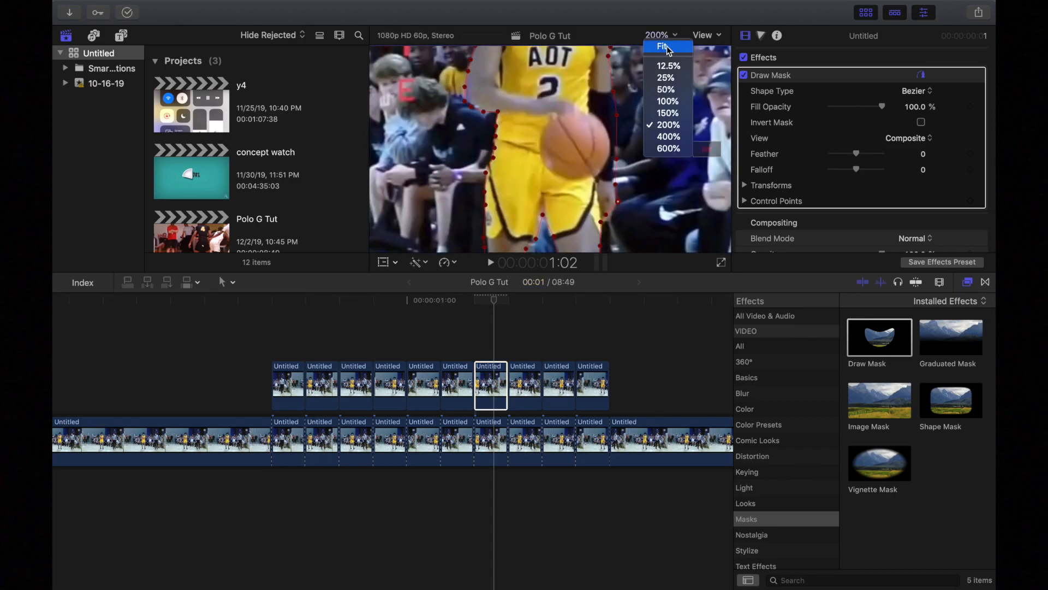
pyautogui.click(669, 49)
# Copy the seventh duplicated clip's attributes and paste its Draw Mask and Scale onto the eighth, ninth and tenth duplicated clips
pyautogui.click(495, 379)
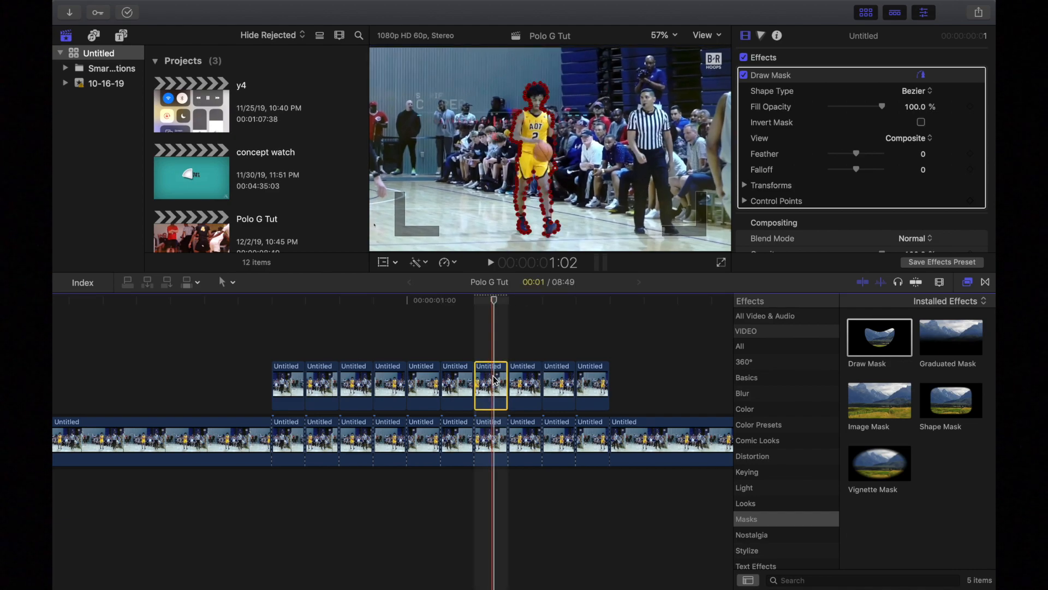
pyautogui.click(493, 358)
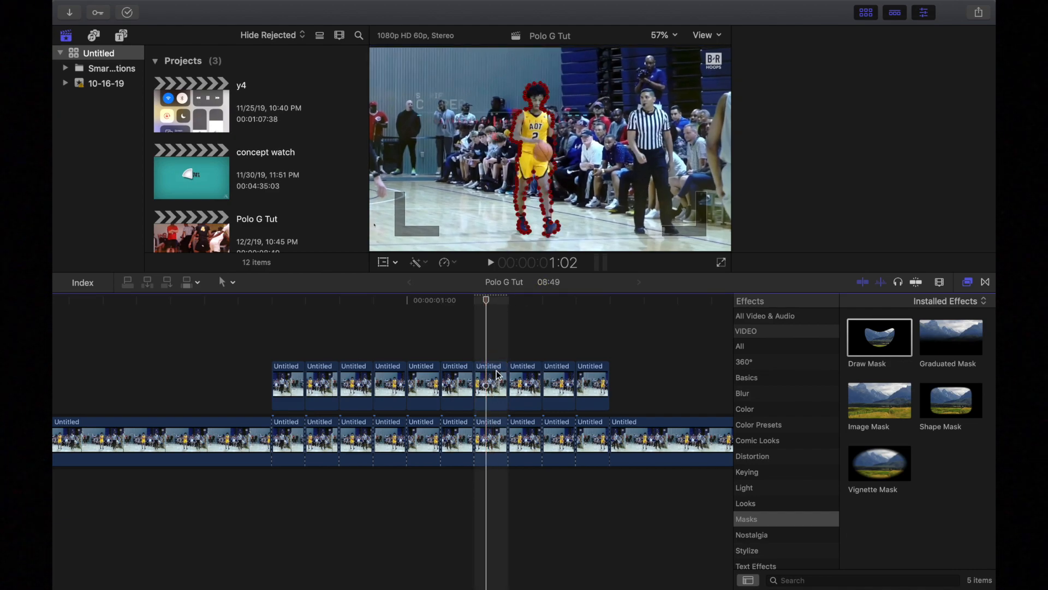
pyautogui.click(498, 378)
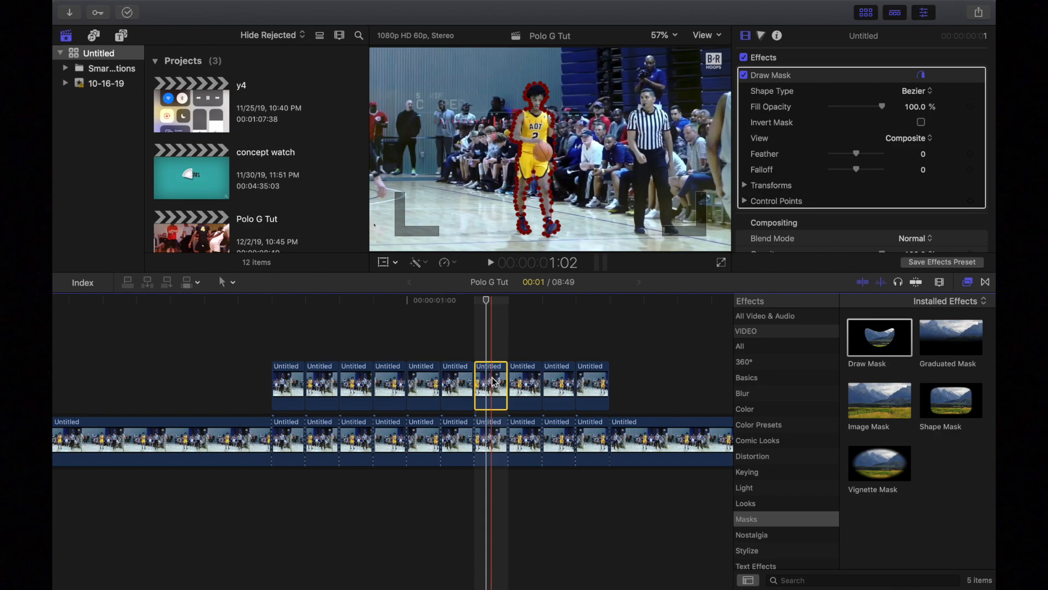
pyautogui.click(526, 342)
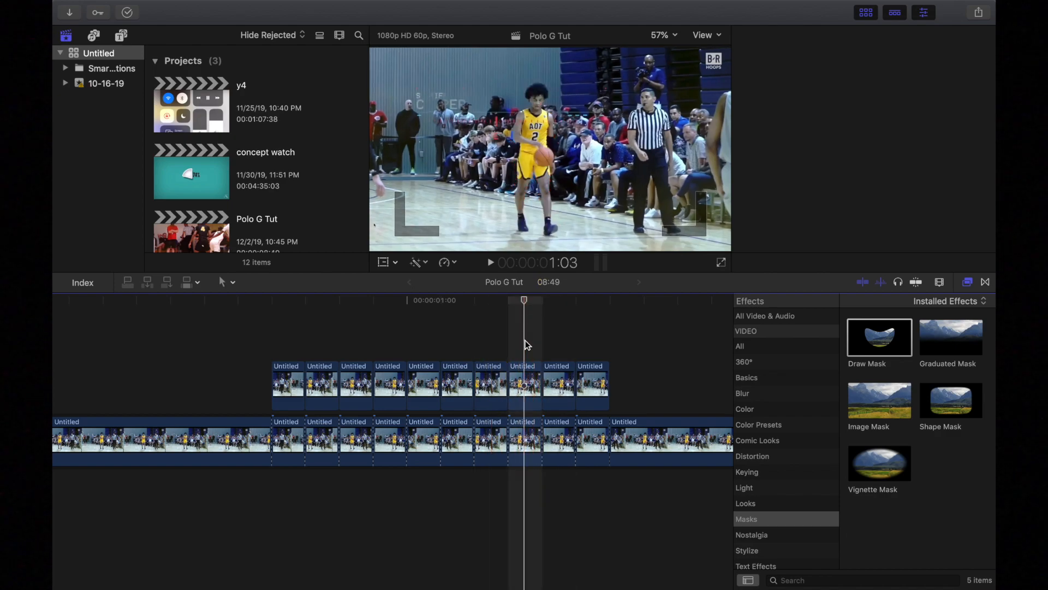
pyautogui.moveTo(518, 356); pyautogui.dragTo(606, 383)
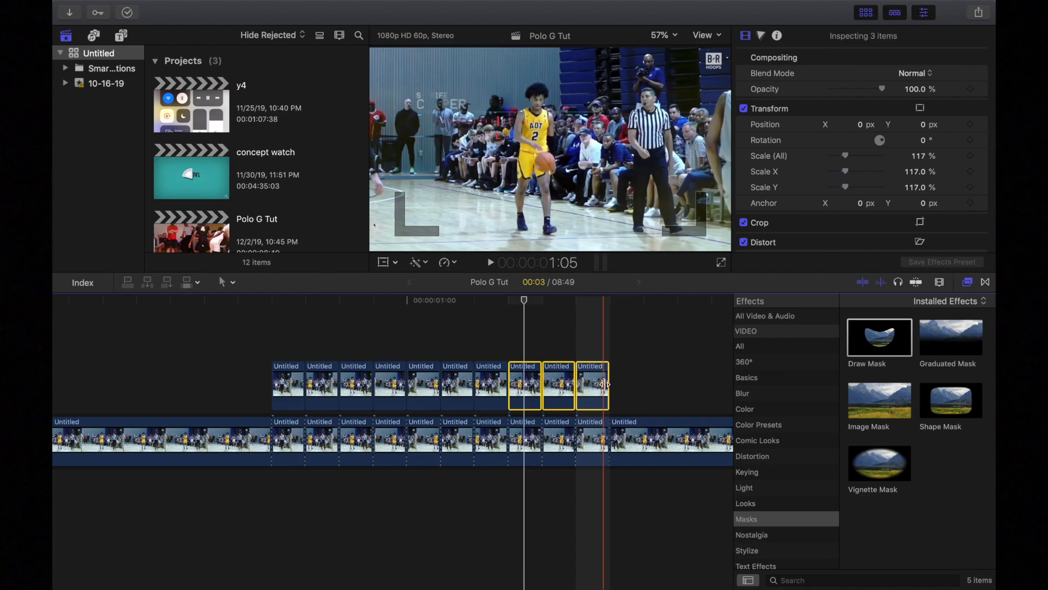
pyautogui.press('super+shift+v')
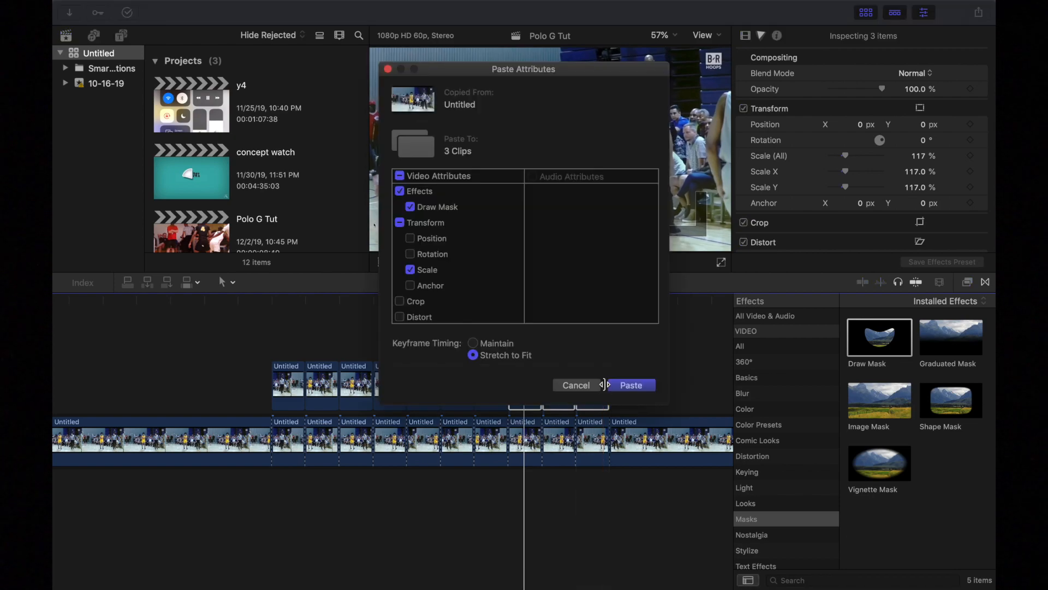
pyautogui.click(630, 385)
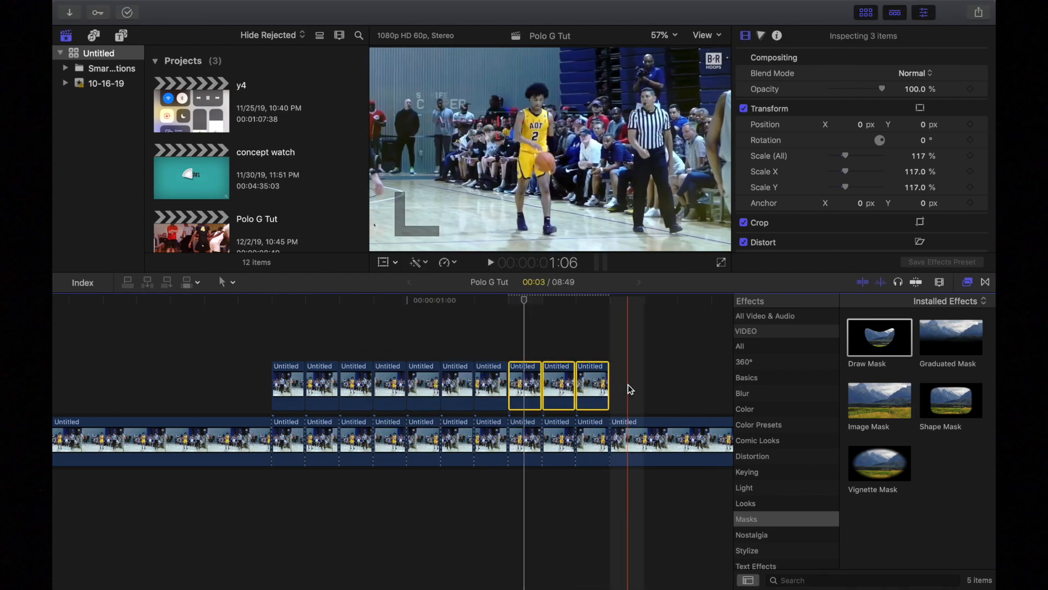
# Adjust the tenth duplicated clip's mask around the player's shoes at 200%, and fit the frame in the viewer
pyautogui.click(592, 333)
pyautogui.click(596, 385)
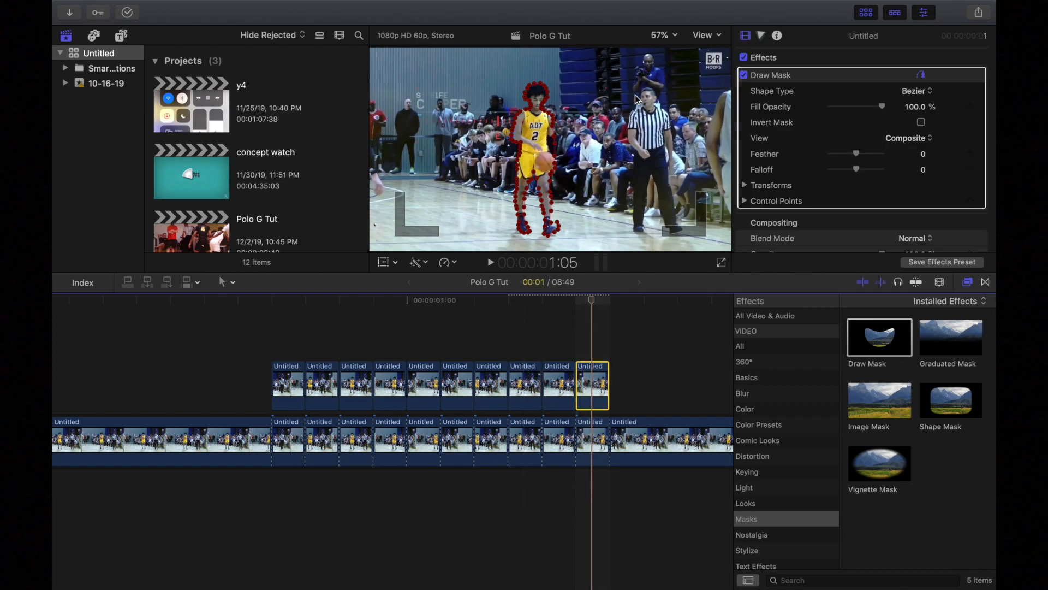
pyautogui.click(677, 38)
pyautogui.click(677, 125)
pyautogui.moveTo(708, 148); pyautogui.dragTo(705, 155)
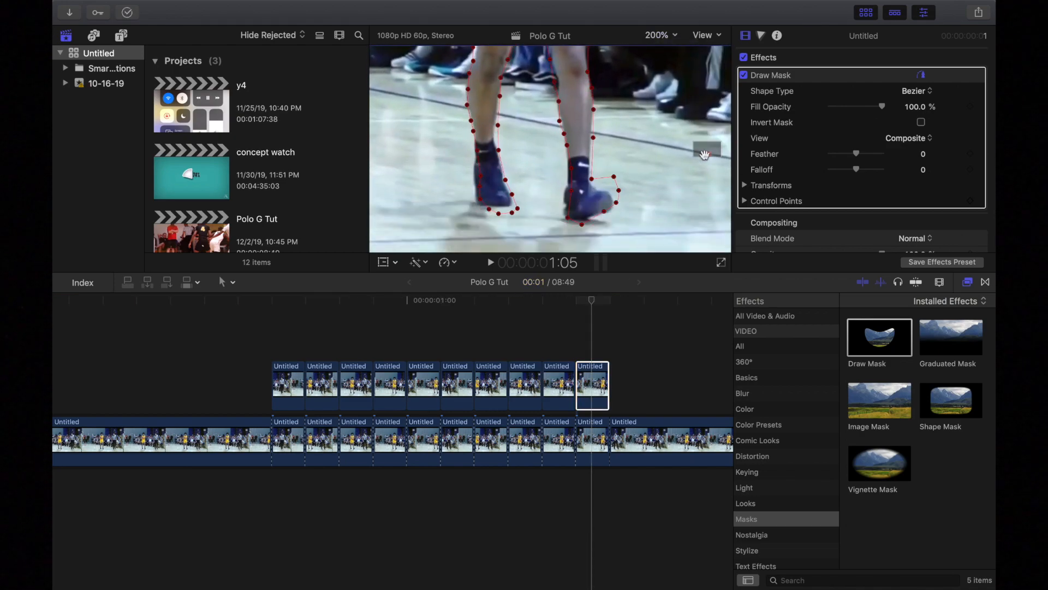
pyautogui.moveTo(614, 177)
pyautogui.mouseDown()
pyautogui.moveTo(604, 190)
pyautogui.moveTo(612, 195)
pyautogui.mouseUp()
pyautogui.moveTo(571, 191); pyautogui.dragTo(566, 214)
pyautogui.moveTo(582, 225); pyautogui.dragTo(583, 219)
pyautogui.moveTo(518, 208); pyautogui.dragTo(513, 205)
pyautogui.moveTo(513, 213); pyautogui.dragTo(496, 208)
pyautogui.moveTo(489, 208); pyautogui.dragTo(485, 206)
pyautogui.moveTo(706, 155); pyautogui.dragTo(704, 137)
pyautogui.click(661, 34)
pyautogui.click(675, 49)
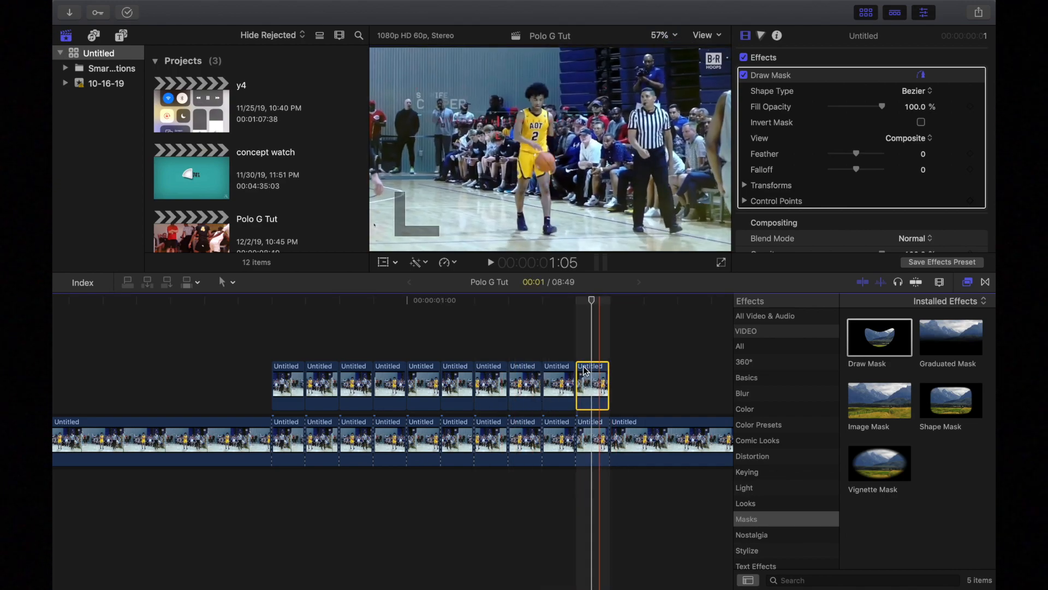
# Hide the first duplicated clip's mask outline and set its Position X to 70 px
pyautogui.click(289, 392)
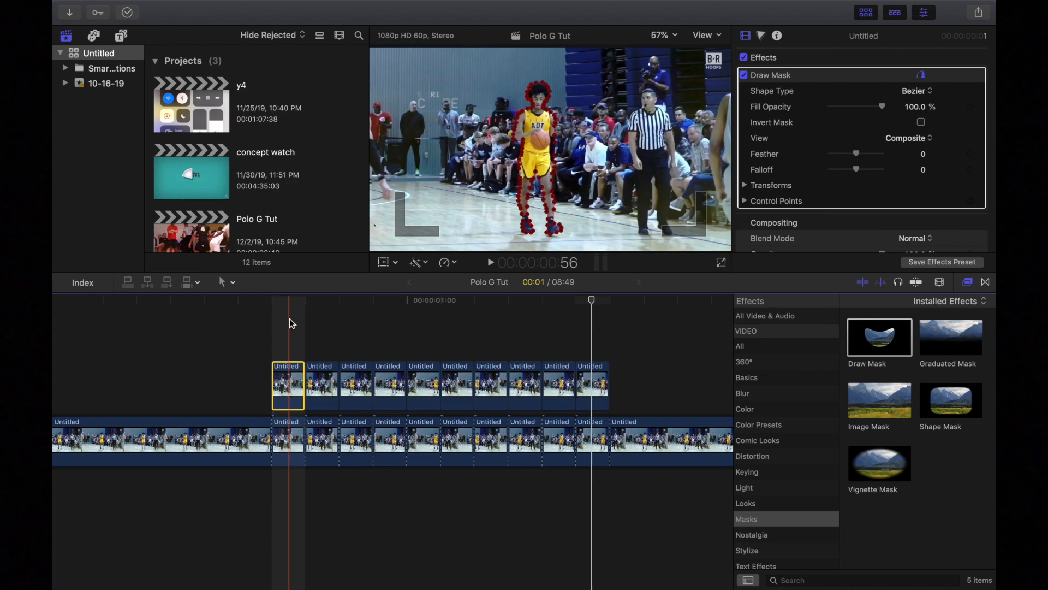
pyautogui.click(285, 301)
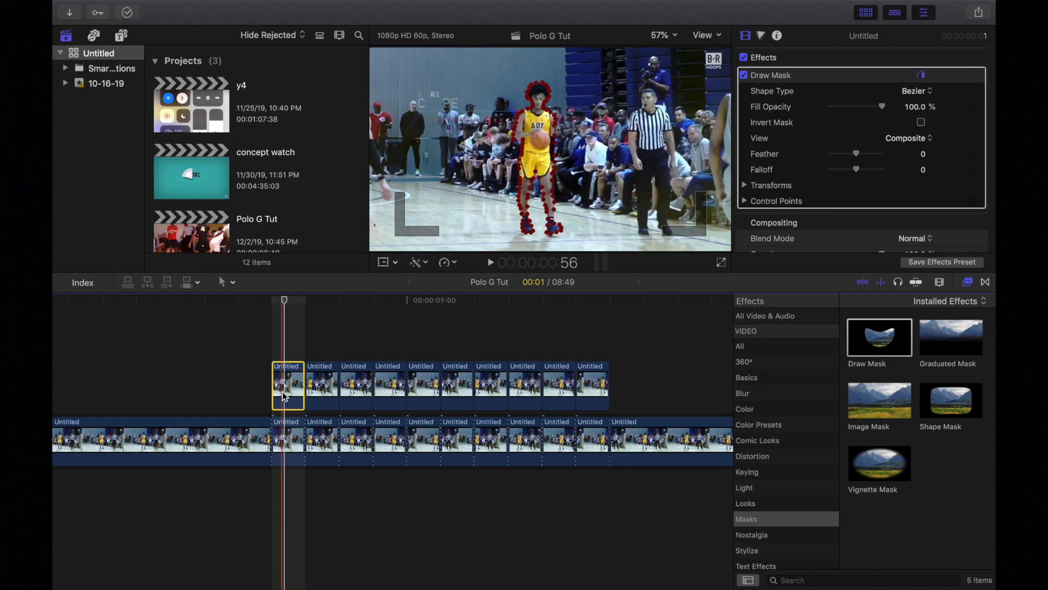
pyautogui.click(925, 76)
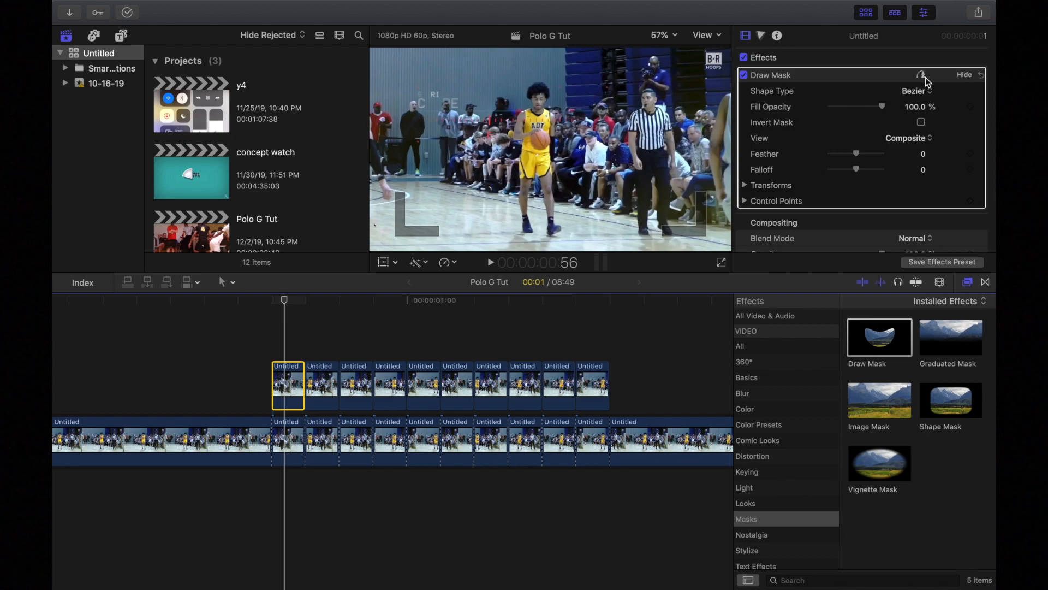
pyautogui.scroll(-5, 855, 192)
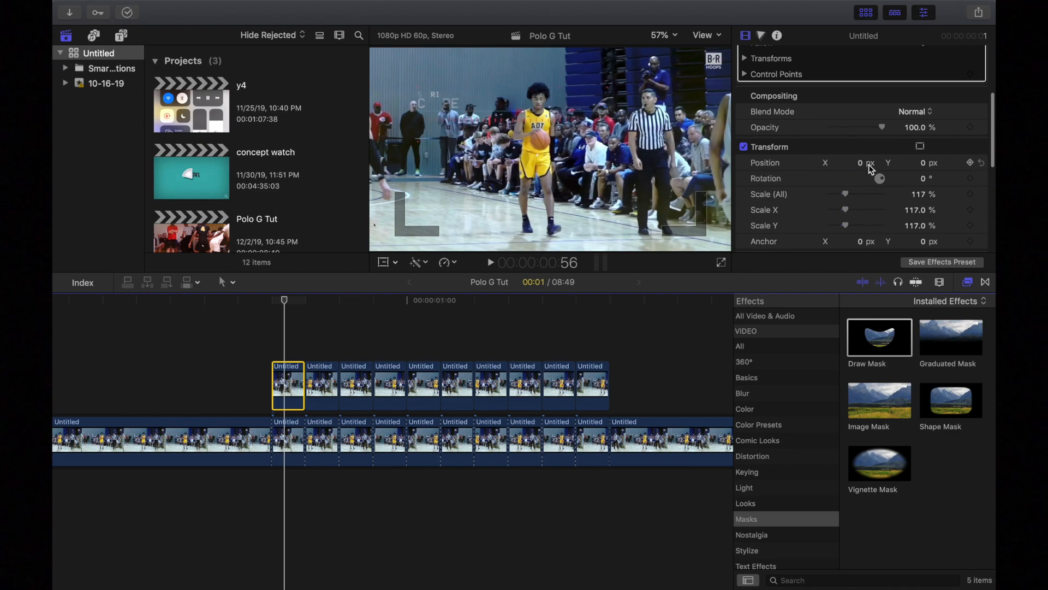
pyautogui.moveTo(860, 162); pyautogui.dragTo(897, 162)
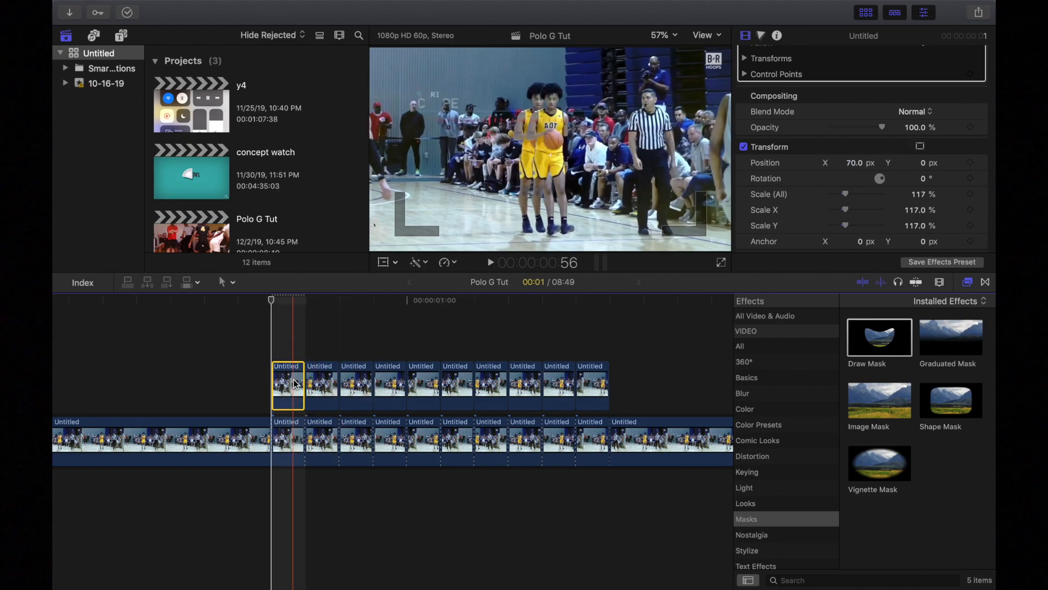
# Hide the second duplicated clip's mask outline and set its Position X to -71.1 px
pyautogui.click(326, 383)
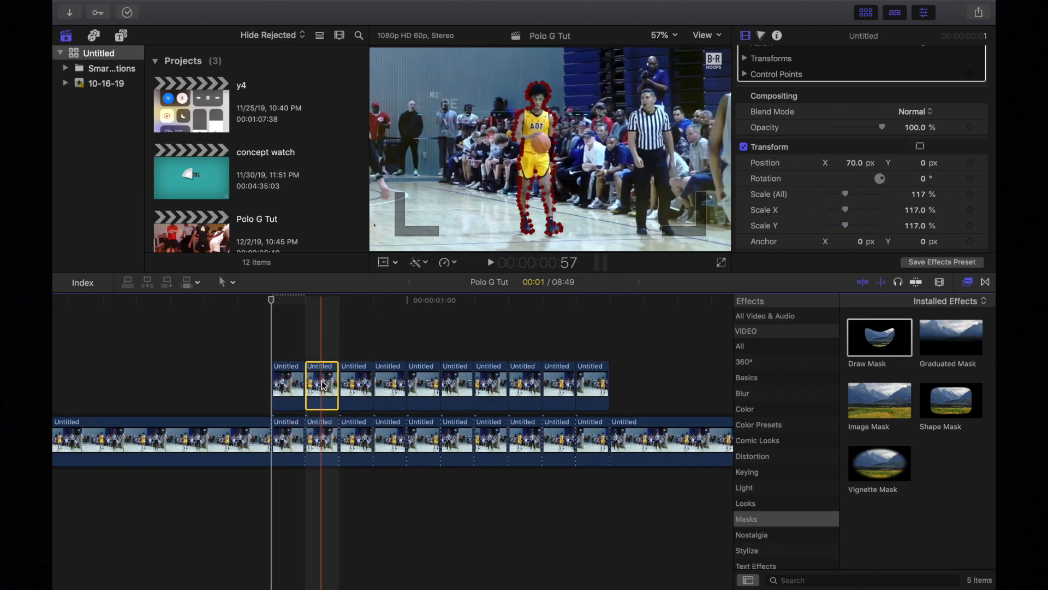
pyautogui.click(324, 309)
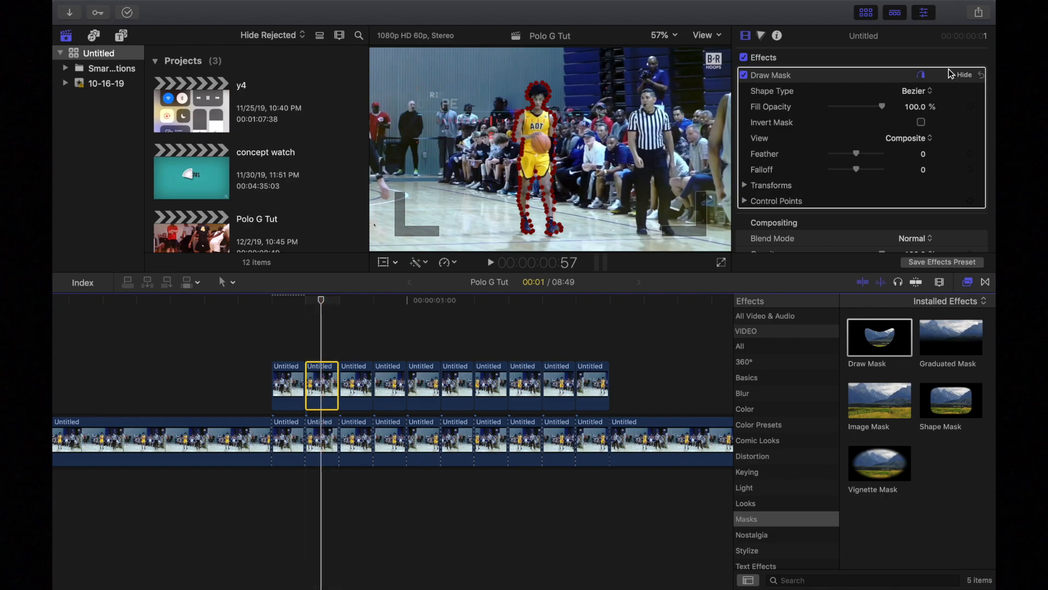
pyautogui.click(922, 75)
pyautogui.scroll(-5, 825, 157)
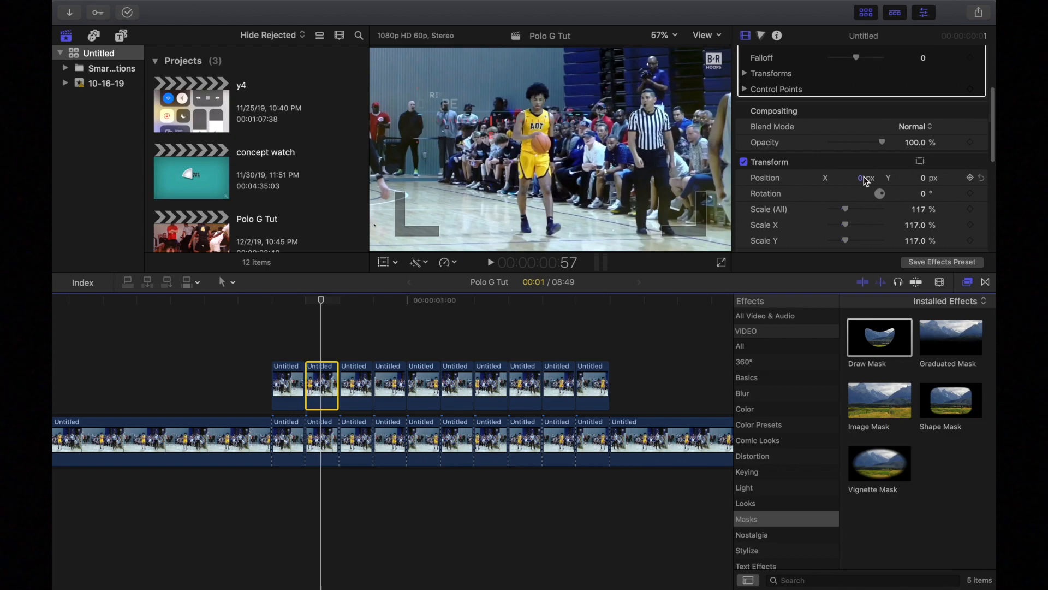
pyautogui.moveTo(860, 178); pyautogui.dragTo(822, 177)
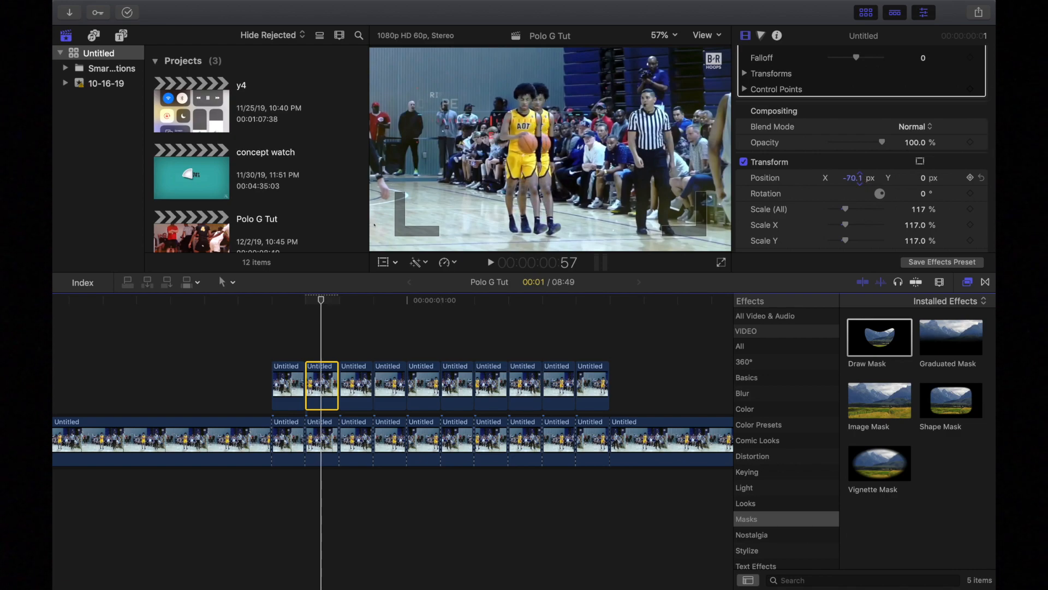
pyautogui.press('Left')
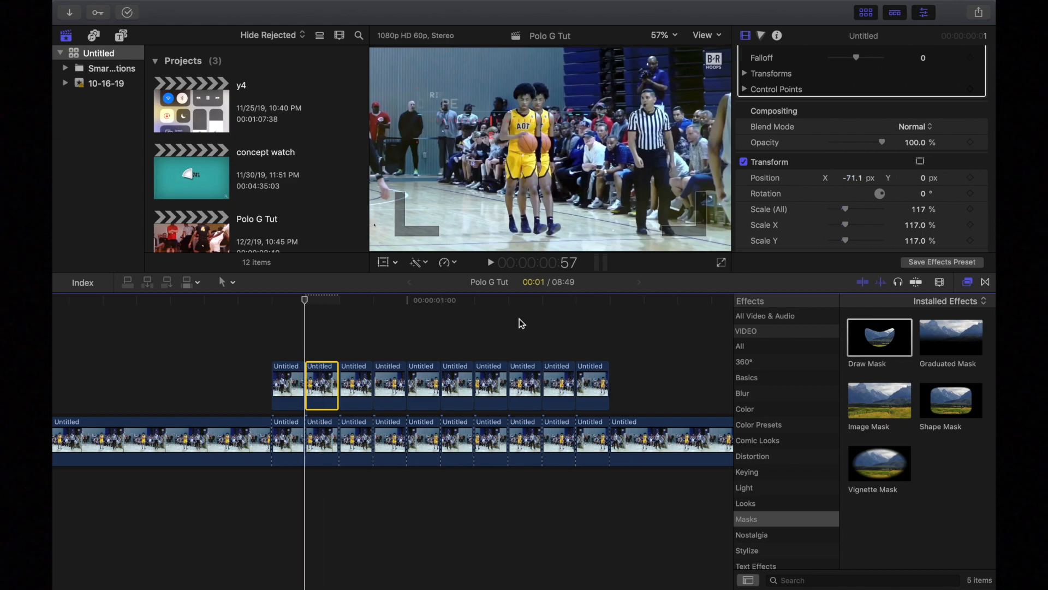
# Hide the third duplicated clip's mask outline and set its Position X to 72 px
pyautogui.click(351, 391)
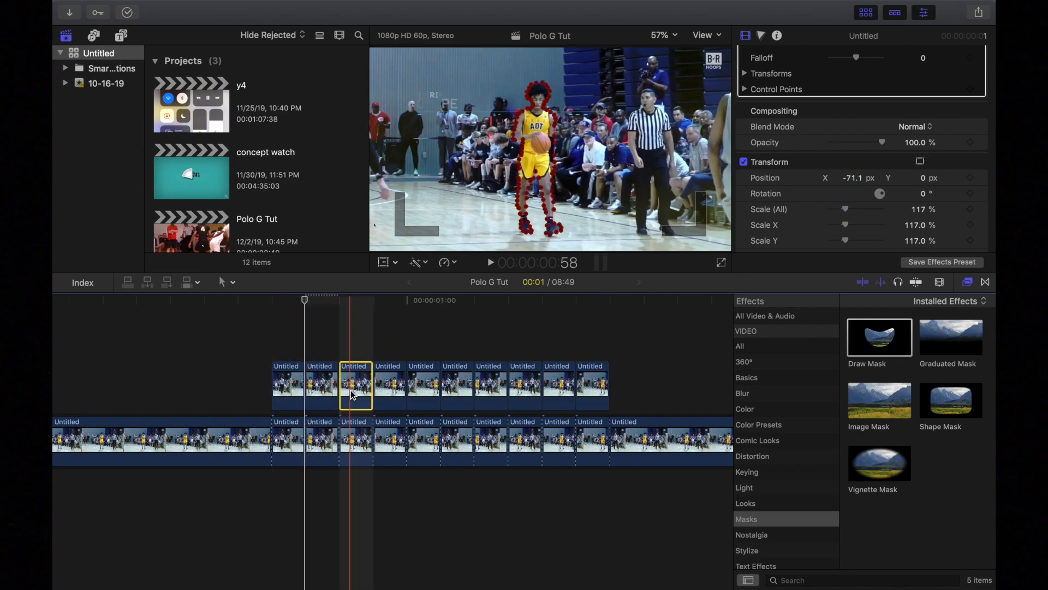
pyautogui.click(356, 300)
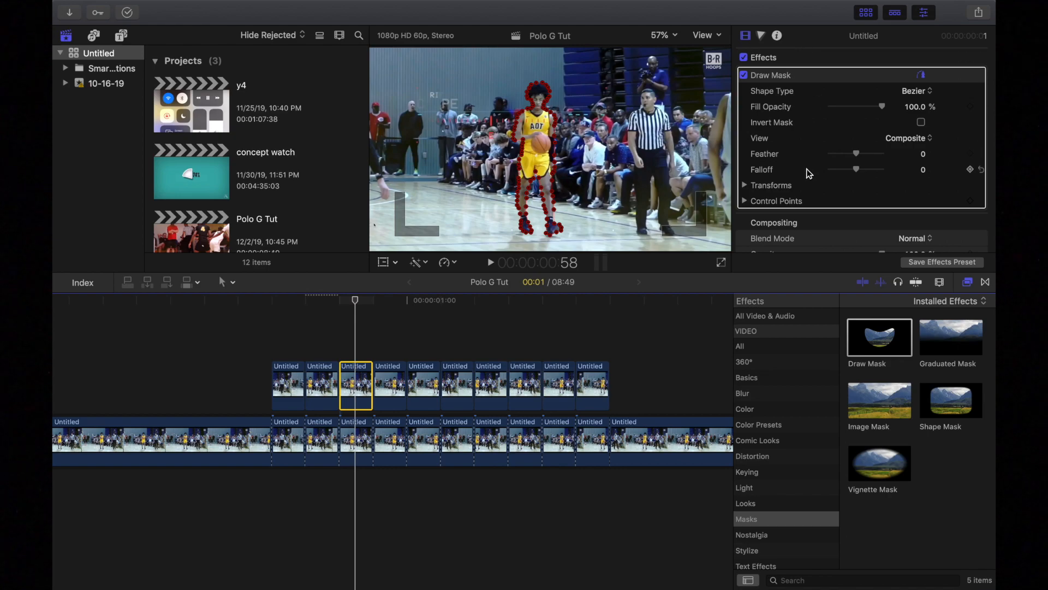
pyautogui.scroll(-1, 809, 174)
pyautogui.scroll(-4, 845, 154)
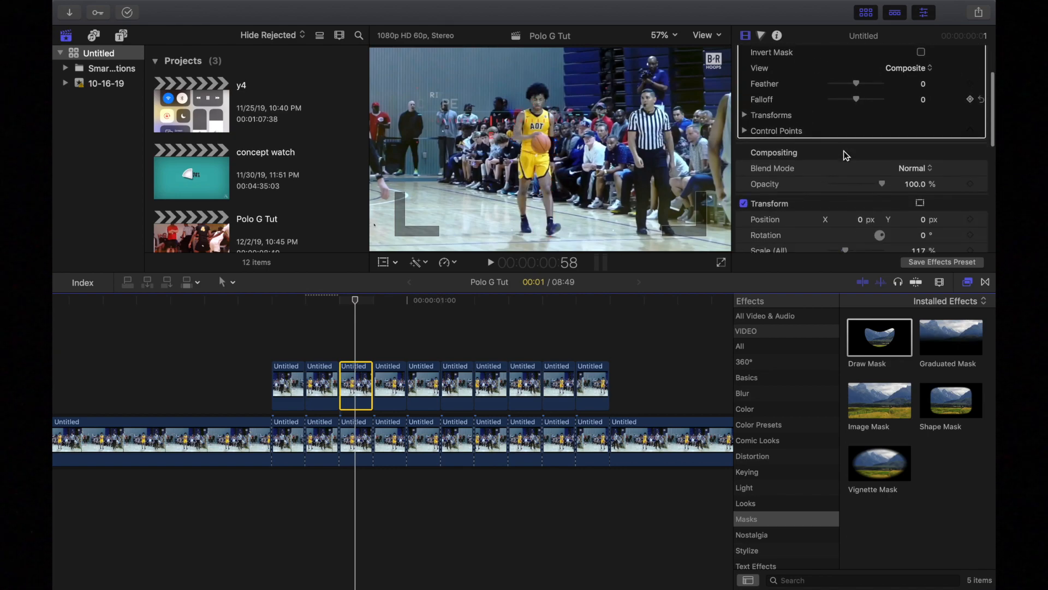
pyautogui.moveTo(861, 178); pyautogui.dragTo(881, 178)
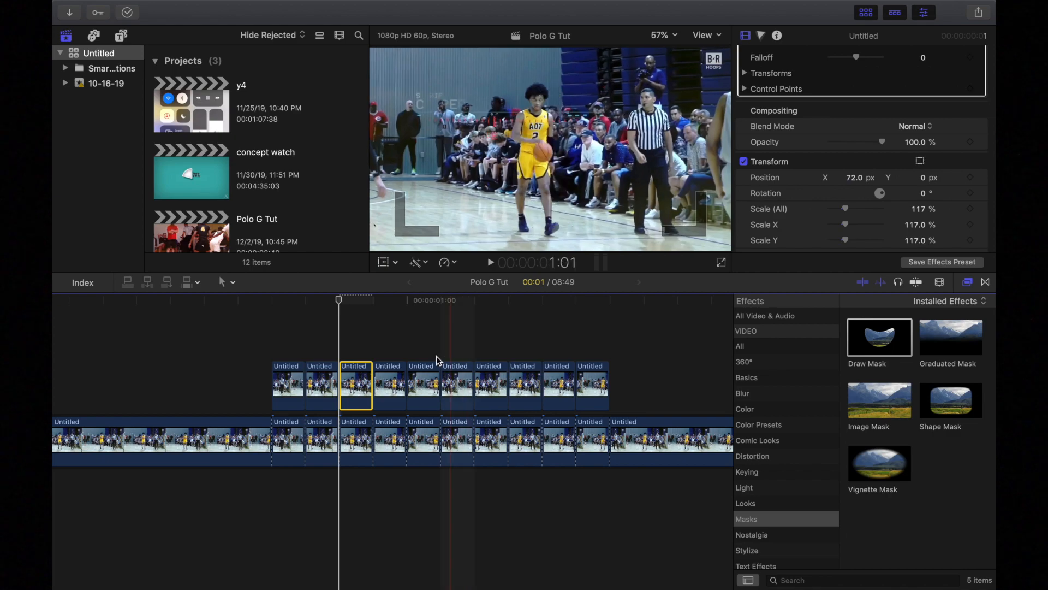
# Hide the fourth duplicated clip's mask outline and offset its Position X in the negative direction
pyautogui.click(395, 389)
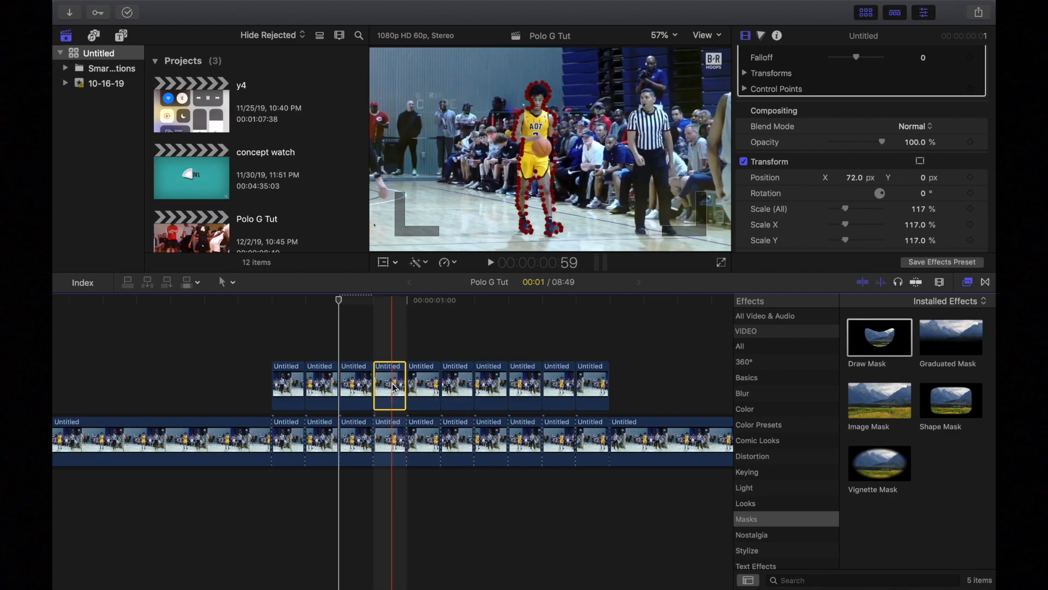
pyautogui.click(391, 301)
pyautogui.scroll(4, 830, 167)
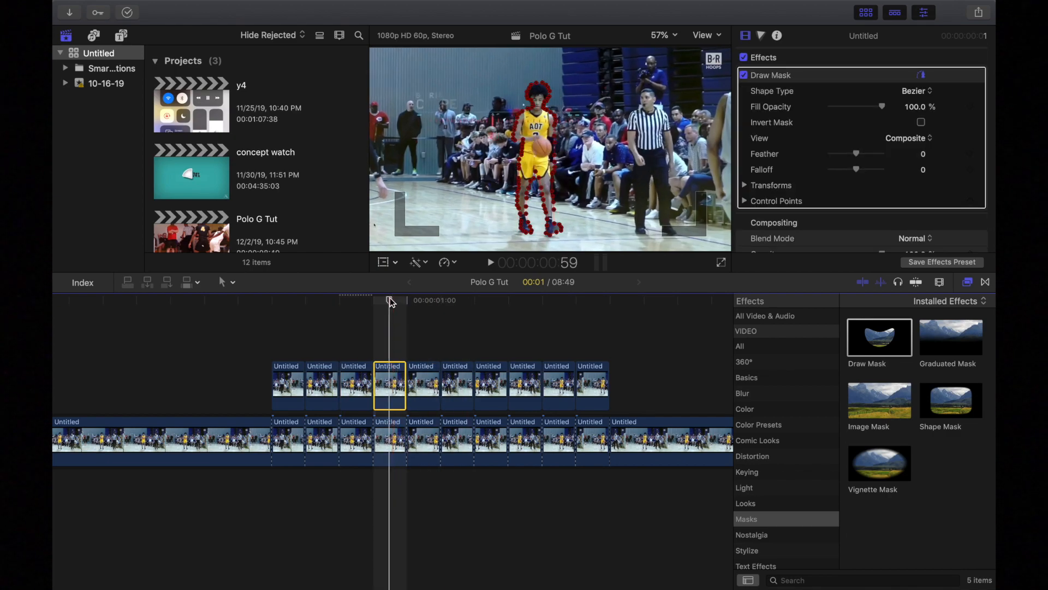
pyautogui.click(928, 76)
pyautogui.click(965, 77)
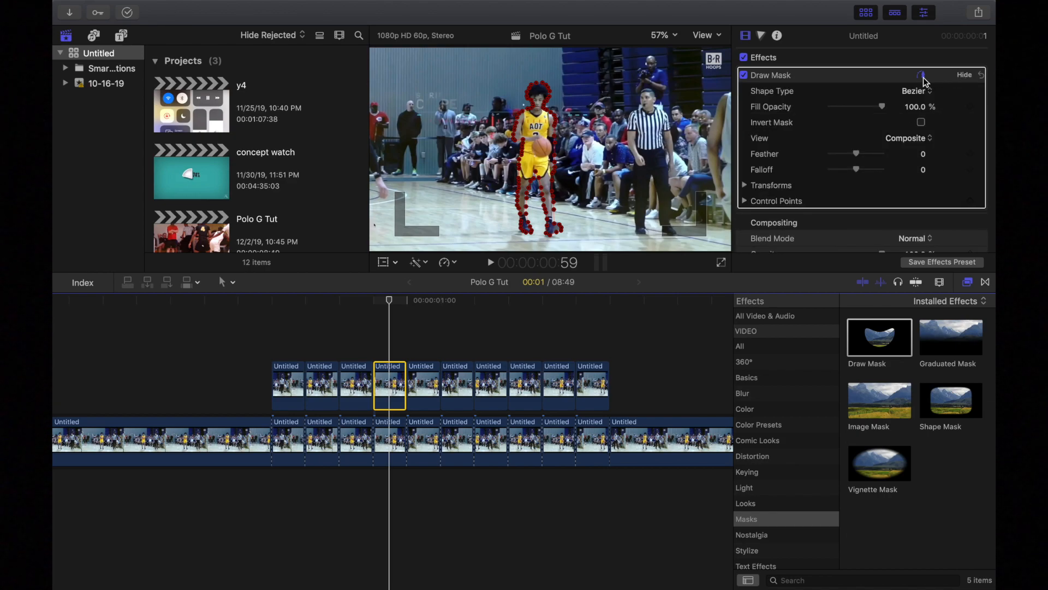
pyautogui.scroll(-5, 838, 184)
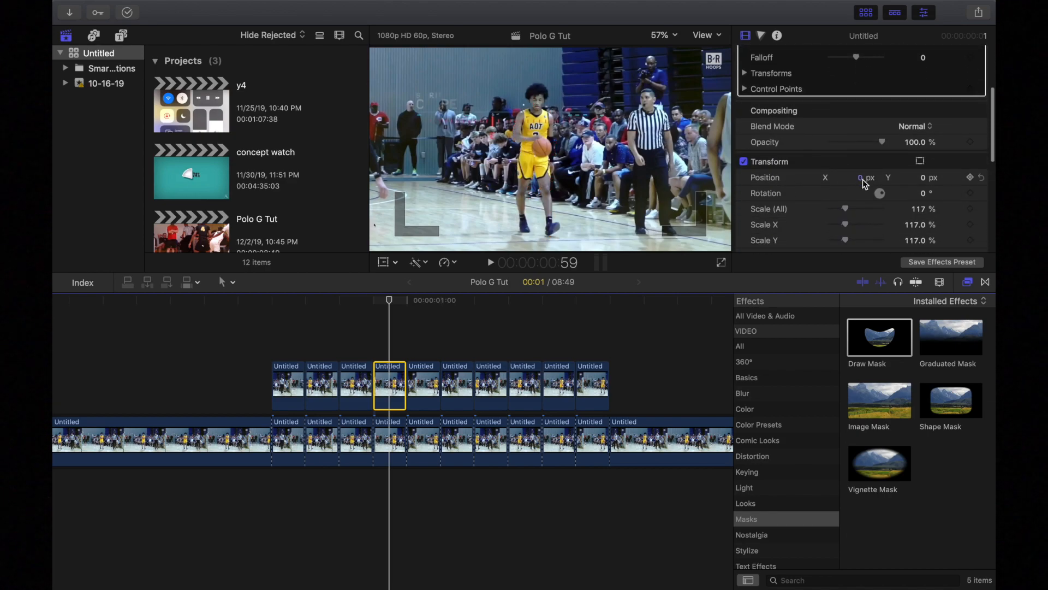
pyautogui.moveTo(857, 177); pyautogui.dragTo(852, 177)
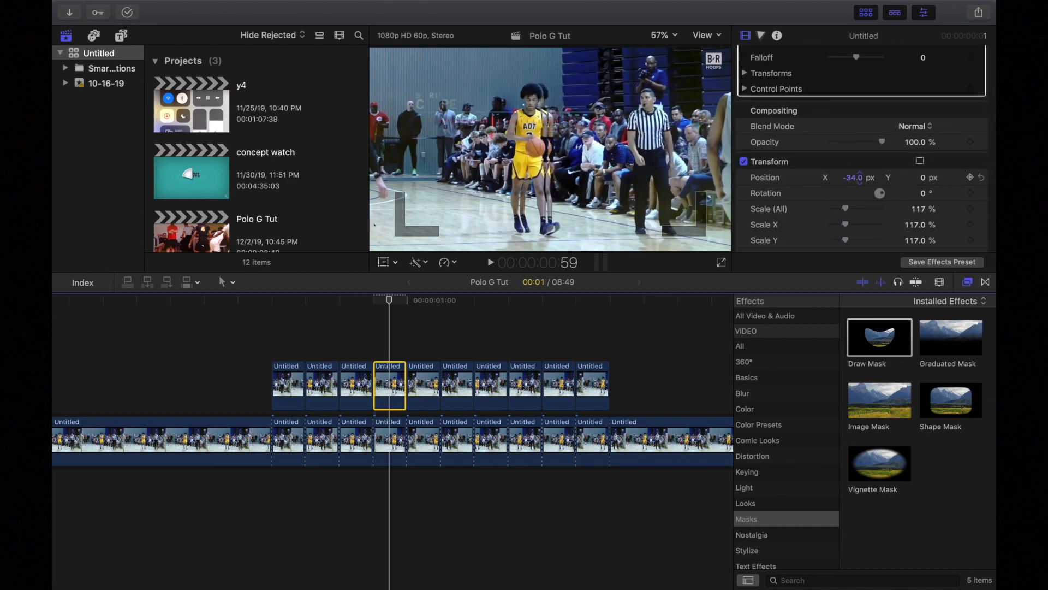
# Offset the fifth duplicated clip's Position X to about 80 px and continue the alternating offsets on the following clip
pyautogui.press('Down')
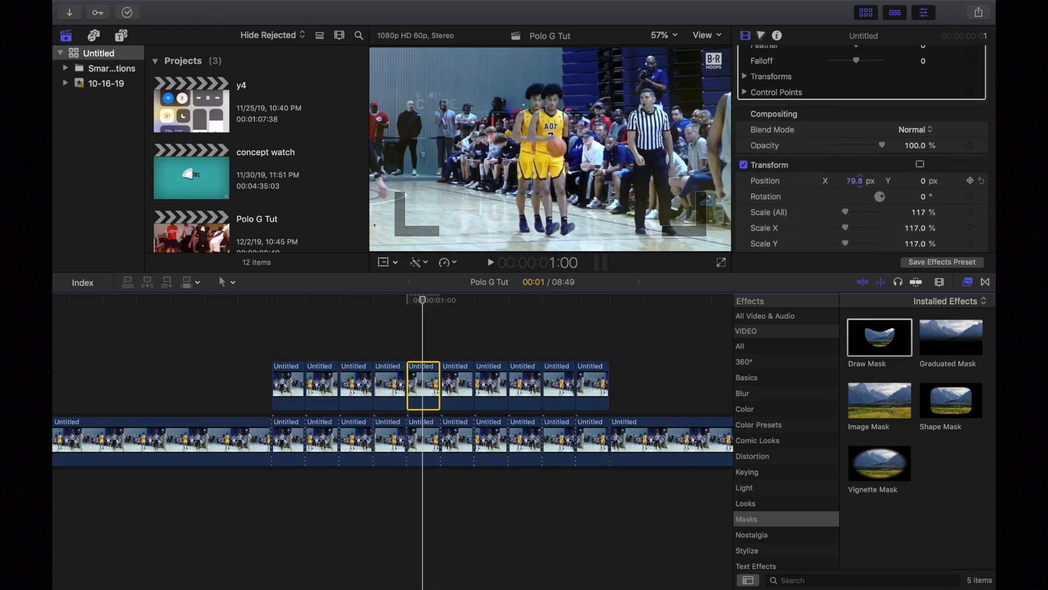
pyautogui.press('Down')
pyautogui.press('Down')
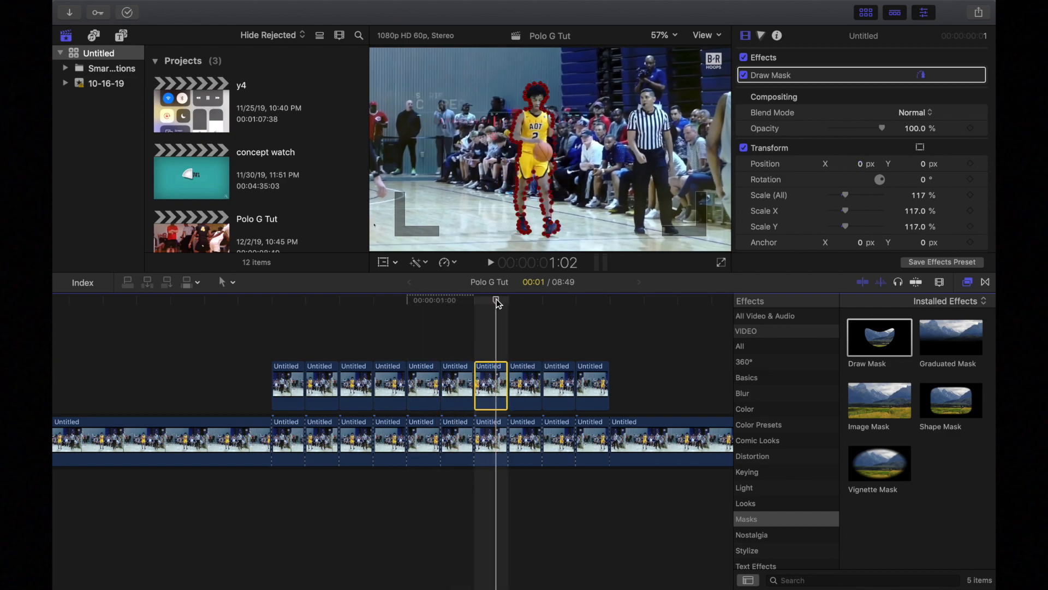
# Alternate the Position X offsets on the eighth, ninth and tenth duplicated clips, setting the tenth to -78.1 px
pyautogui.click(524, 381)
pyautogui.scroll(-5, 856, 170)
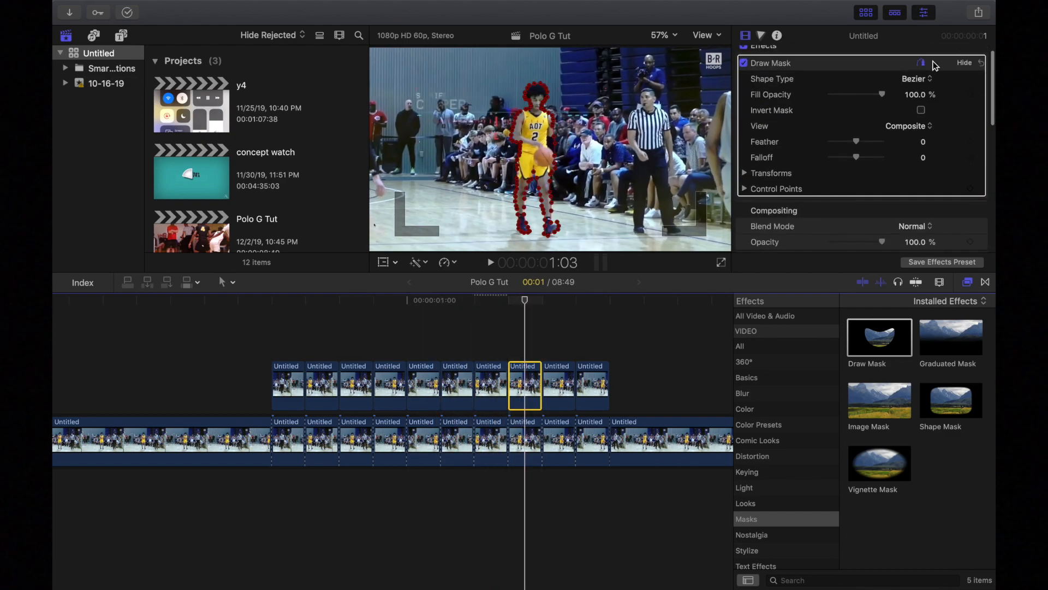
pyautogui.moveTo(858, 175); pyautogui.dragTo(859, 228)
pyautogui.click(554, 381)
pyautogui.scroll(-4, 849, 167)
pyautogui.click(587, 382)
pyautogui.scroll(-5, 812, 147)
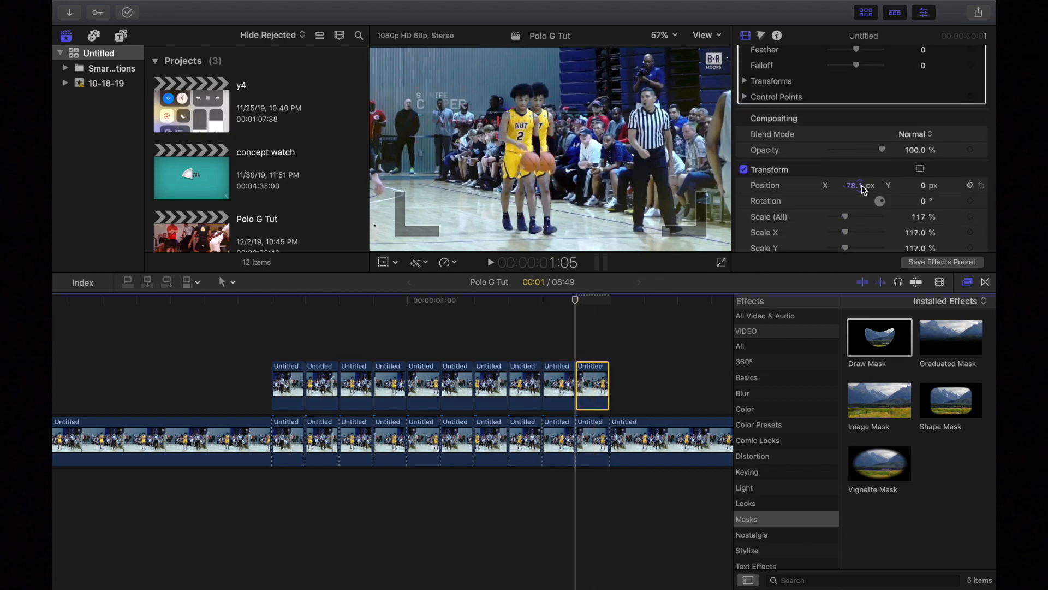
# Zoom the timeline out and view the project full screen from its beginning to check the effect
pyautogui.press('super+minus')
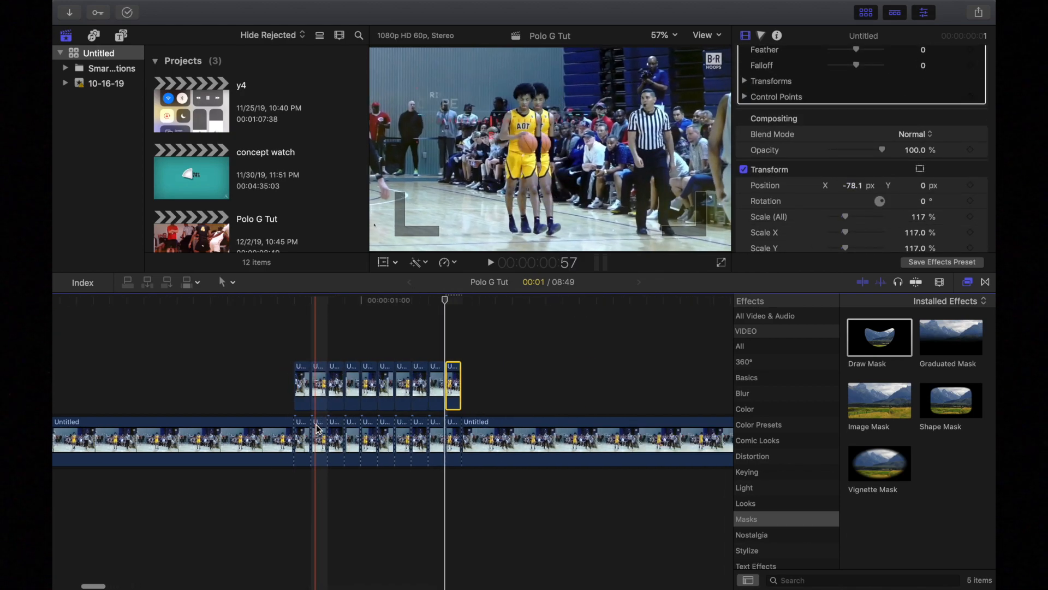
pyautogui.press('super+minus')
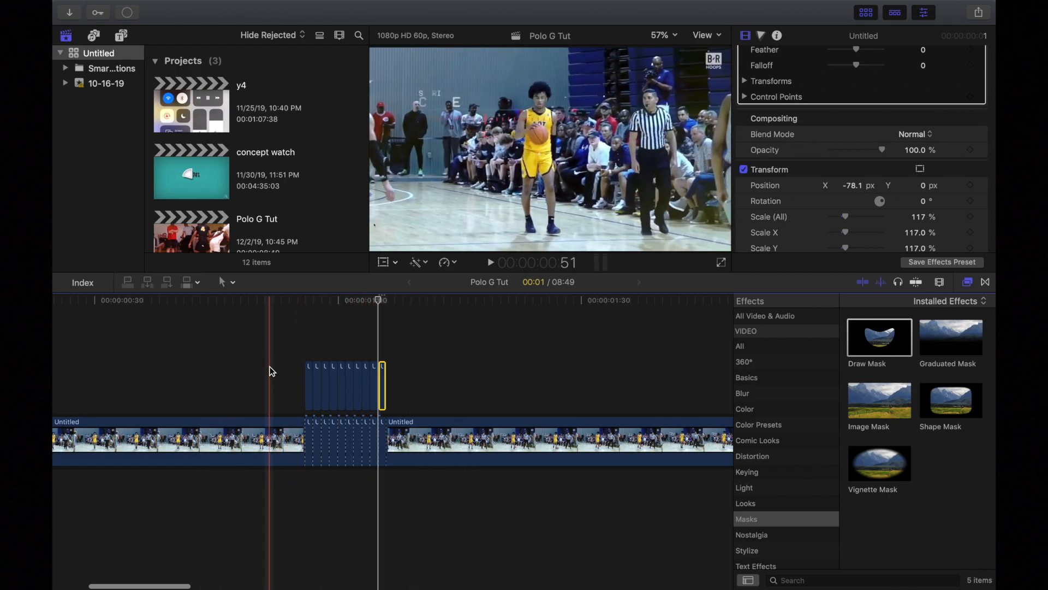
pyautogui.press('super+minus')
pyautogui.press('super+minus')
pyautogui.press('super+minus')
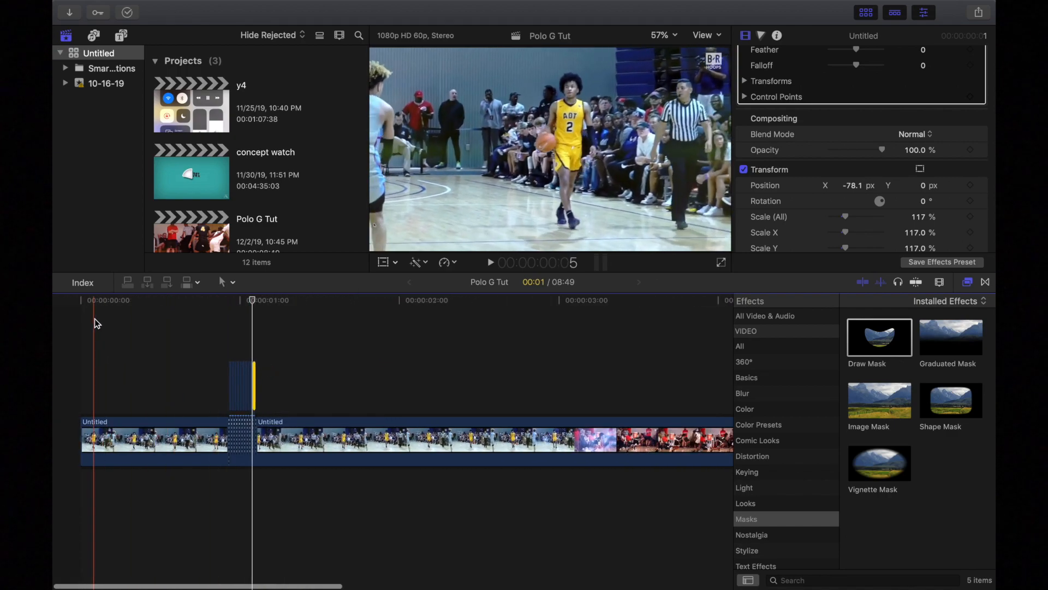
pyautogui.click(81, 305)
pyautogui.press('shift+super+f')
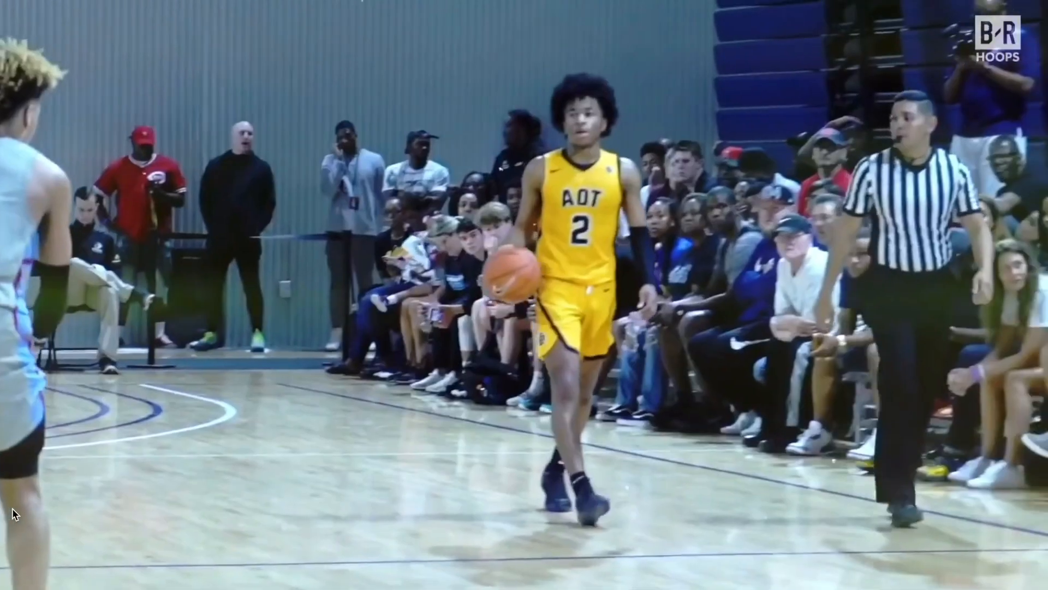